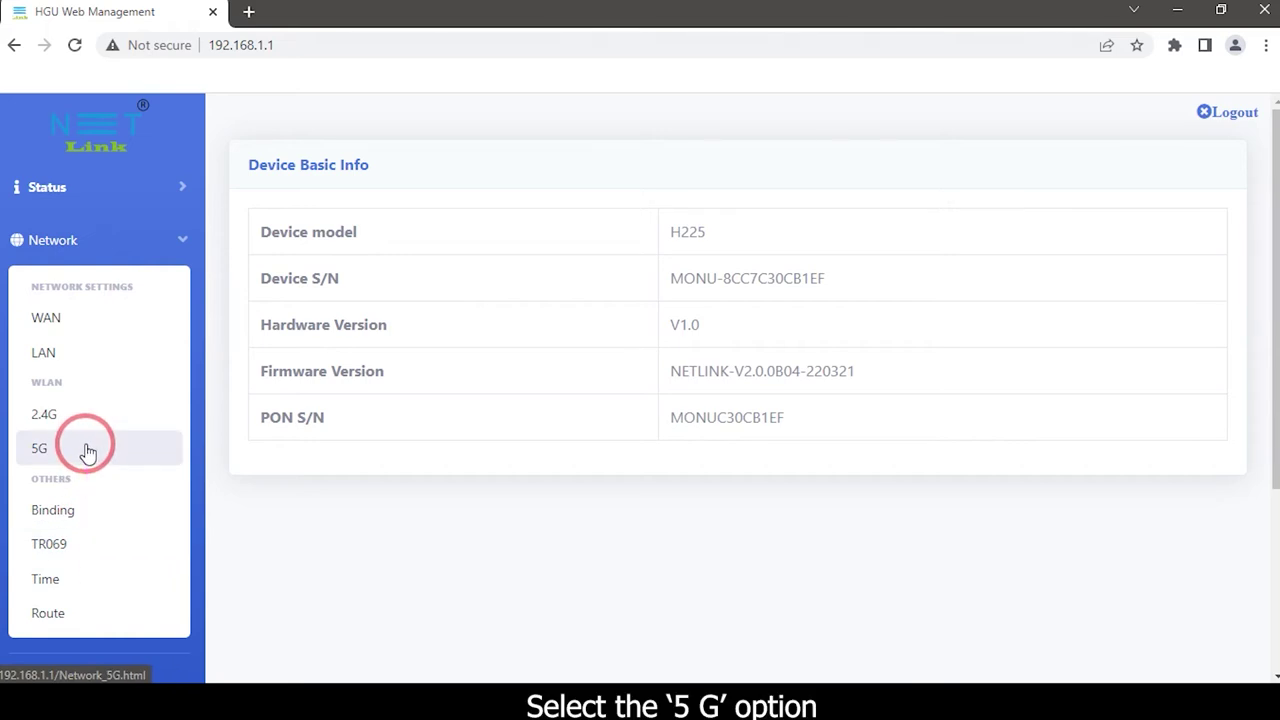
Step: Open the 5G WLAN settings and enable the AP1 interface under the multiple BSSID settings
{"action": "left_click", "coordinate": [88, 450]}
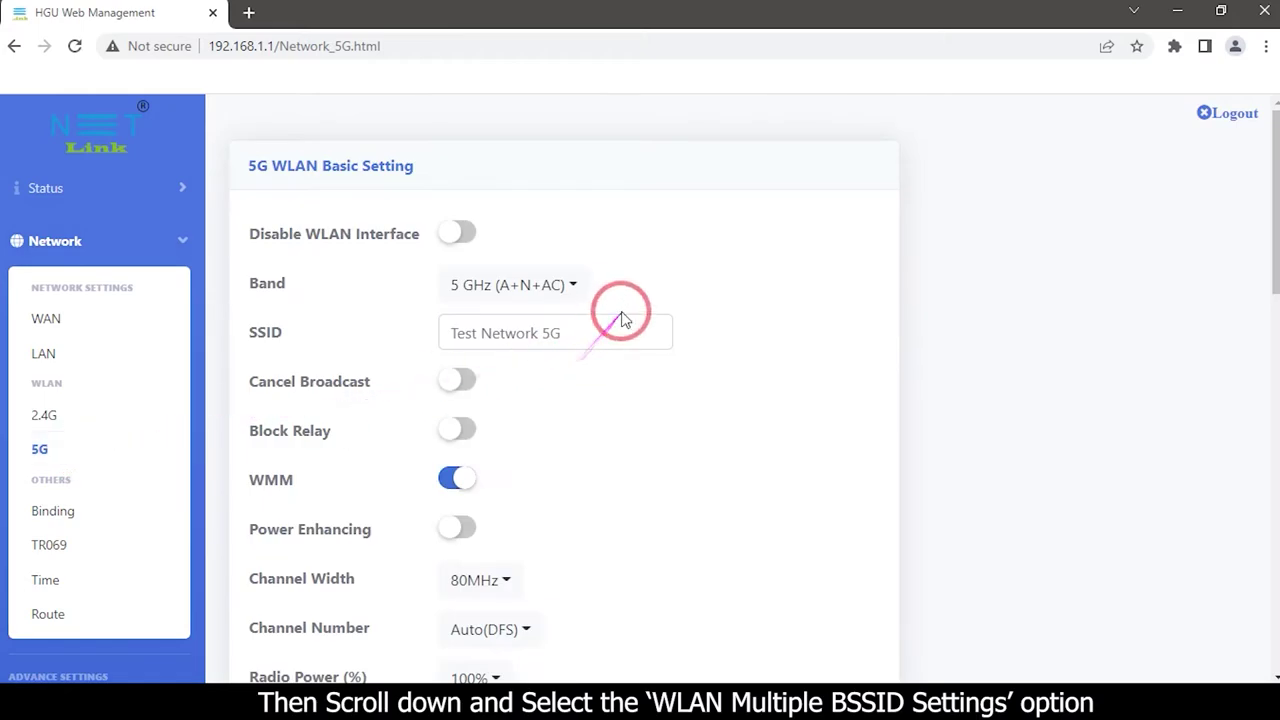
{"action": "scroll", "coordinate": [624, 307], "scroll_direction": "down", "scroll_amount": 2}
{"action": "scroll", "coordinate": [628, 313], "scroll_direction": "down", "scroll_amount": 2}
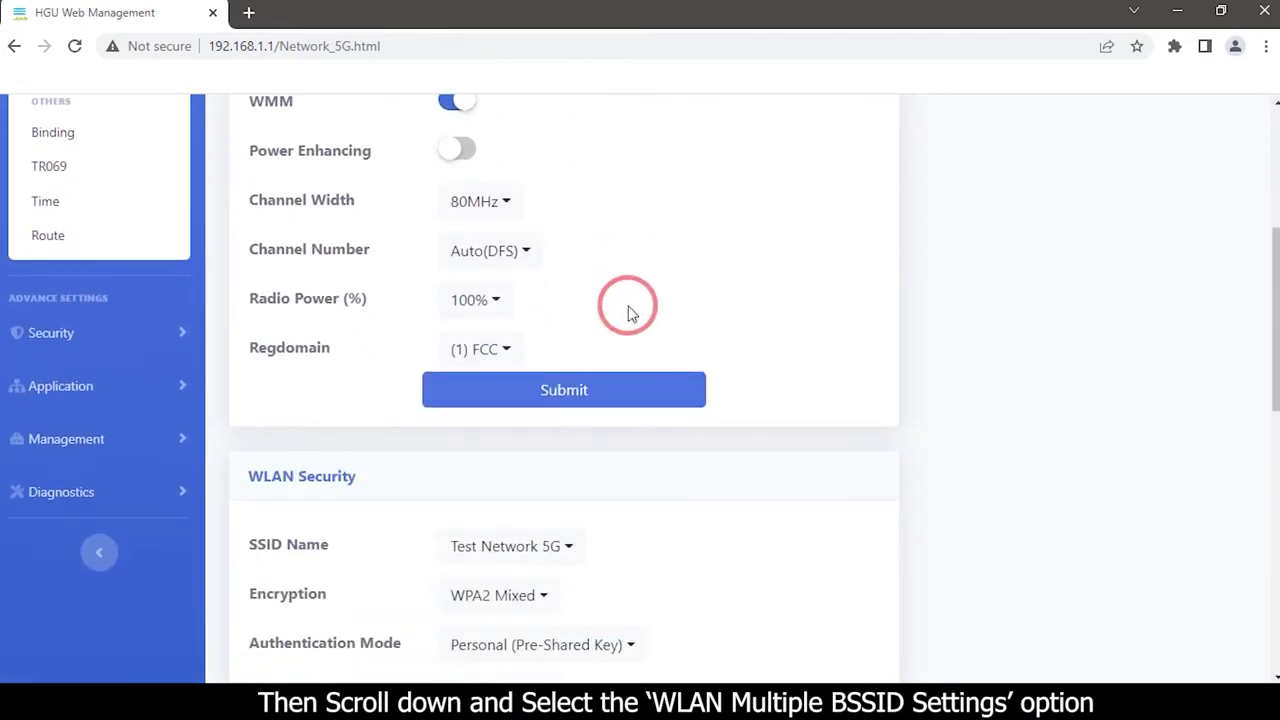
{"action": "scroll", "coordinate": [628, 310], "scroll_direction": "down", "scroll_amount": 7}
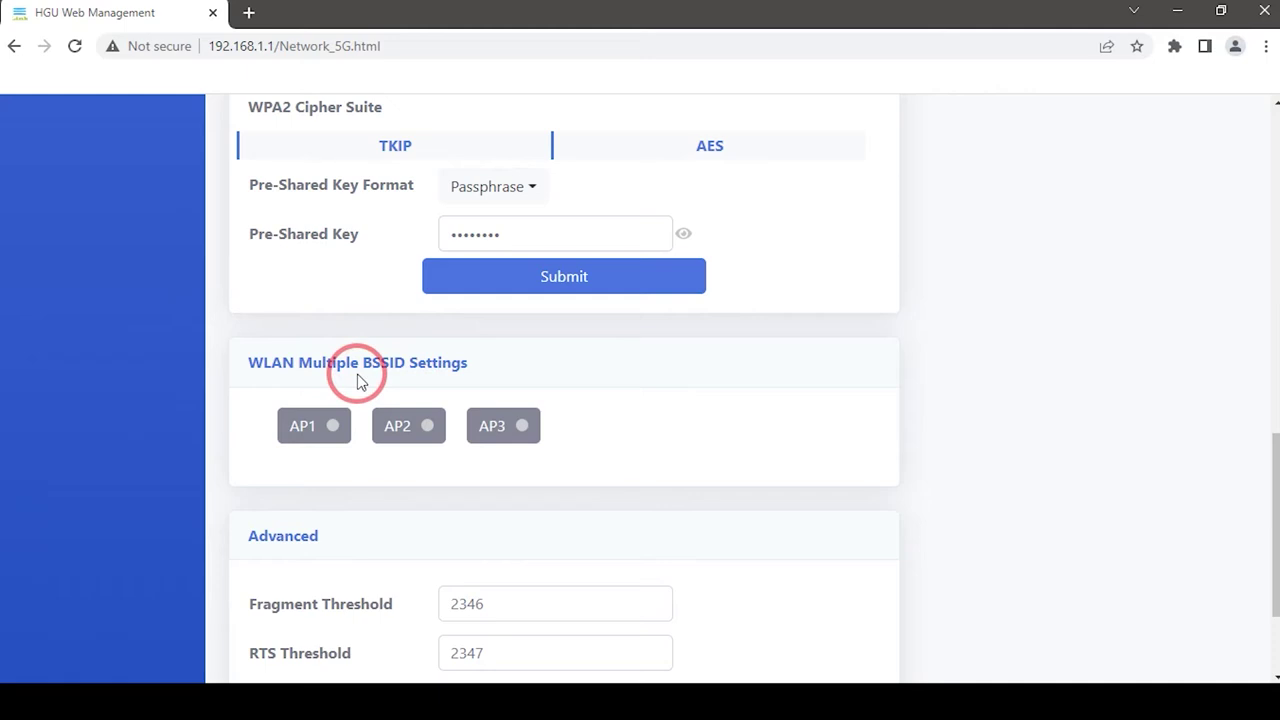
{"action": "scroll", "coordinate": [357, 380], "scroll_direction": "down", "scroll_amount": 1}
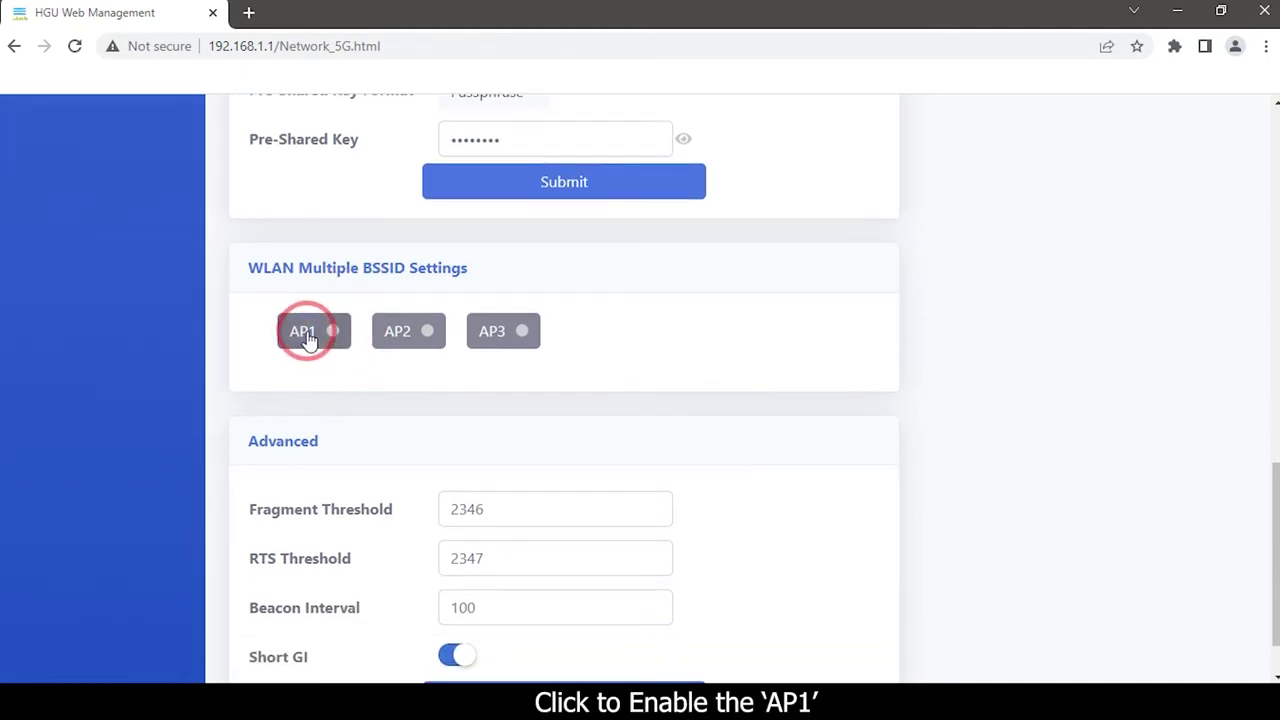
{"action": "left_click", "coordinate": [310, 340]}
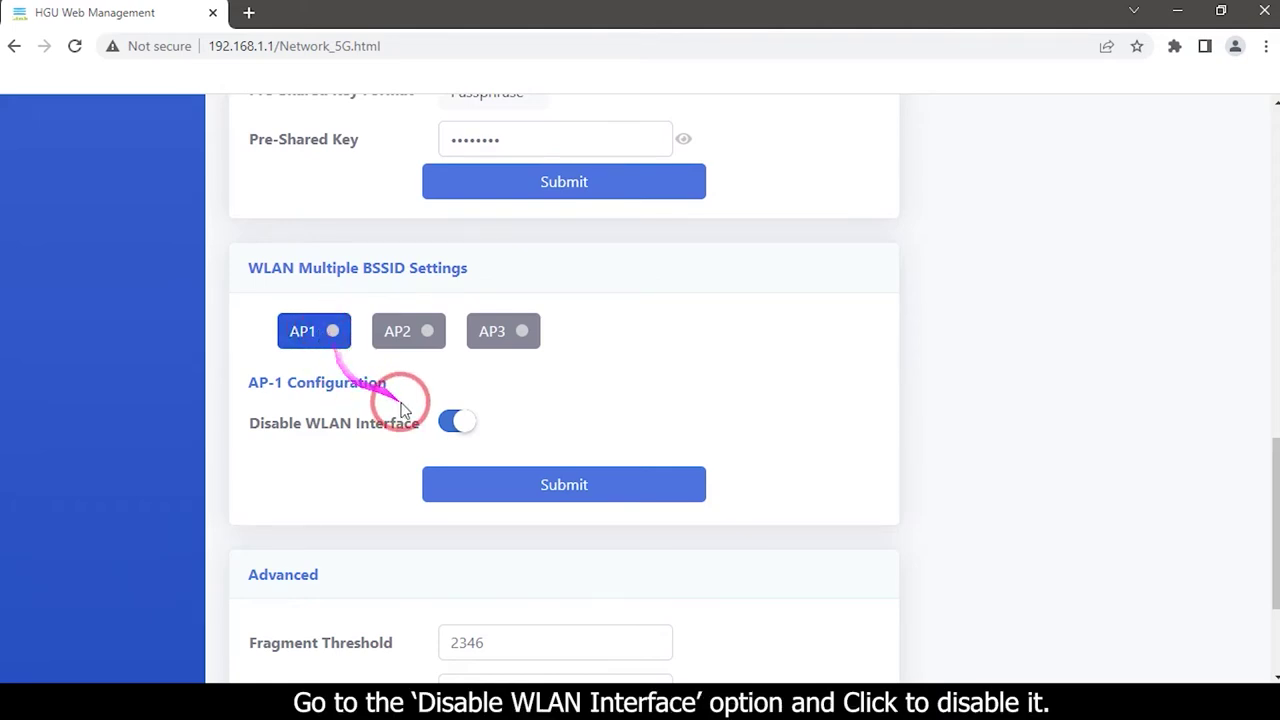
{"action": "left_click", "coordinate": [452, 422]}
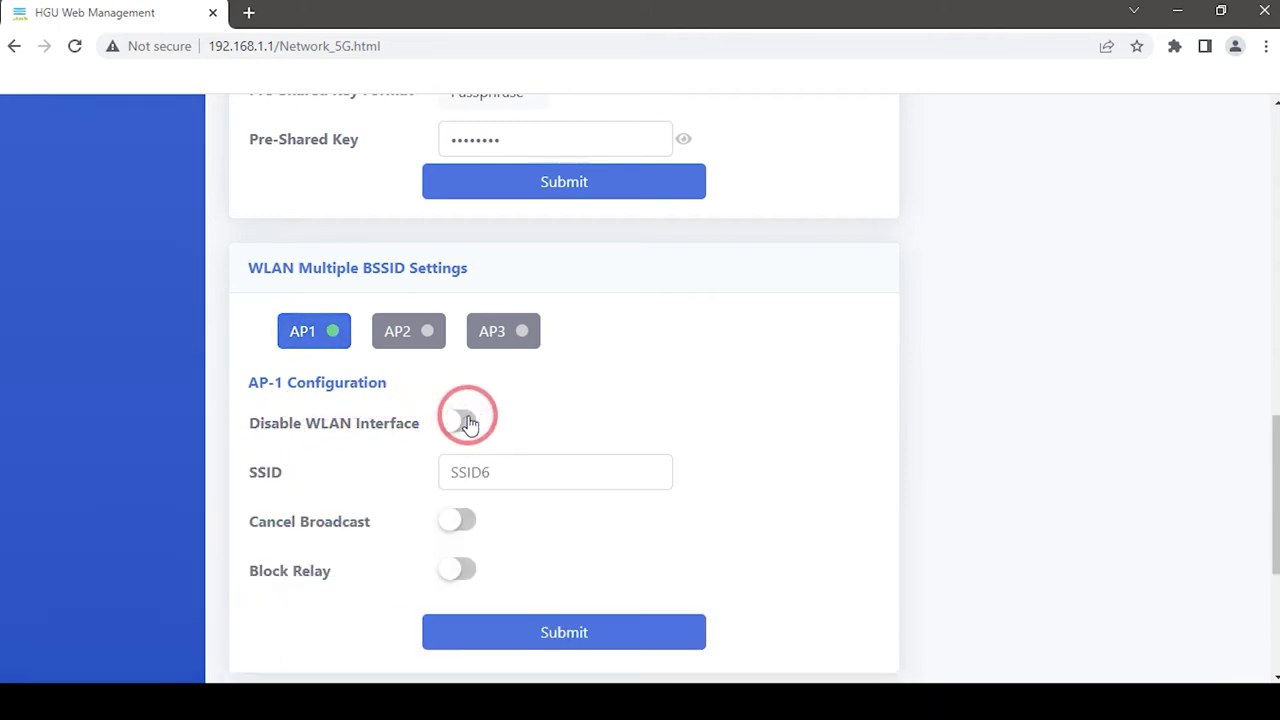
Step: Set AP1's SSID to VeeCee Vision, keep its broadcast active, and submit the configuration
{"action": "scroll", "coordinate": [462, 418], "scroll_direction": "down", "scroll_amount": 1}
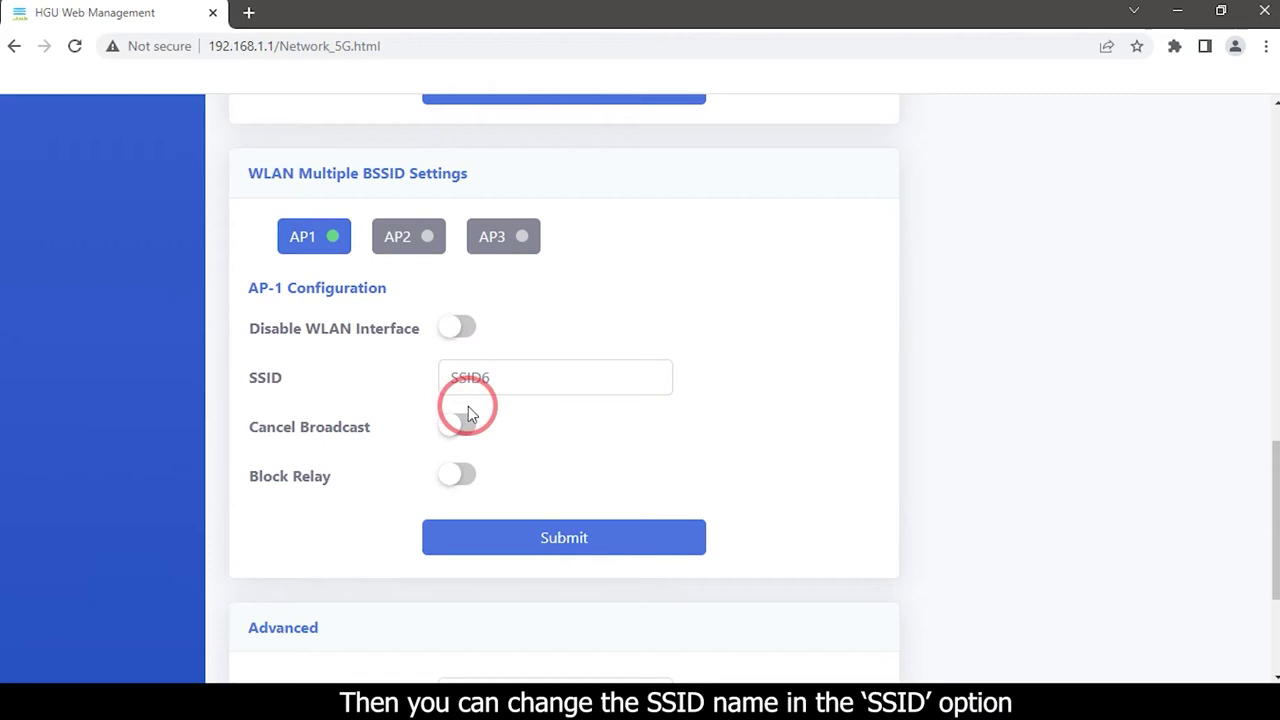
{"action": "left_click_drag", "start_coordinate": [490, 379], "coordinate": [428, 378]}
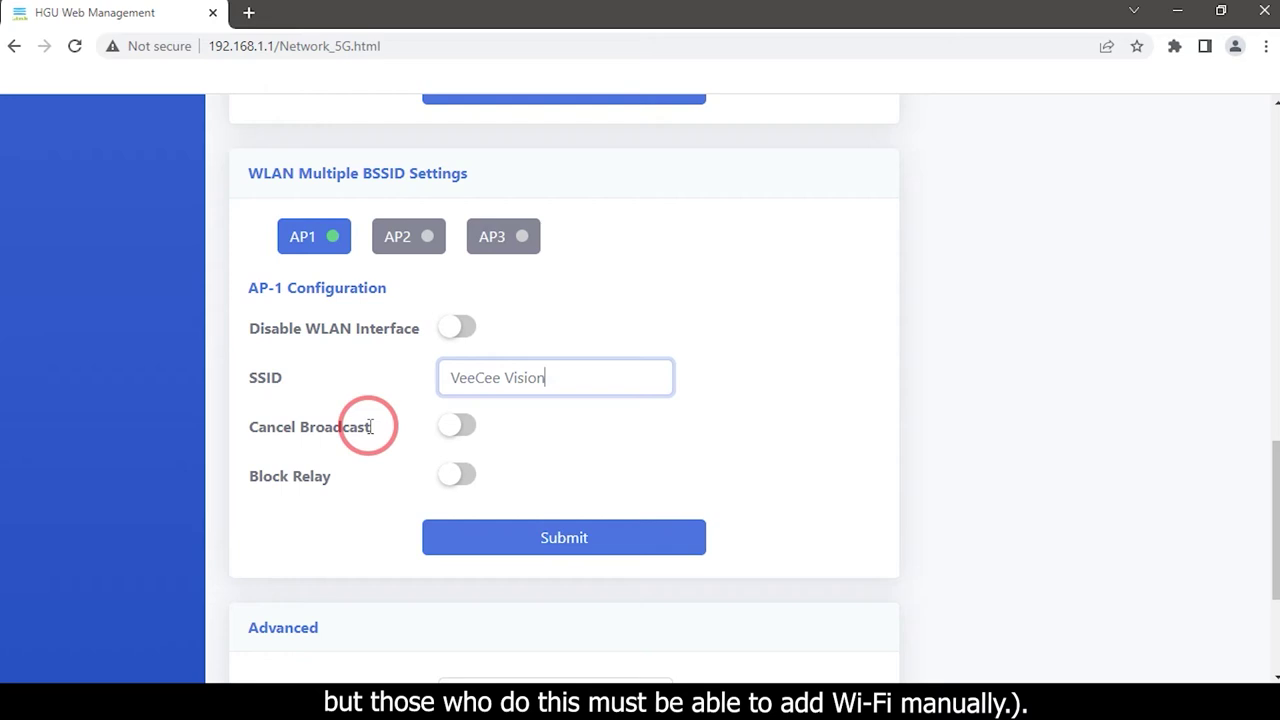
{"action": "left_click", "coordinate": [445, 427]}
{"action": "left_click", "coordinate": [445, 427]}
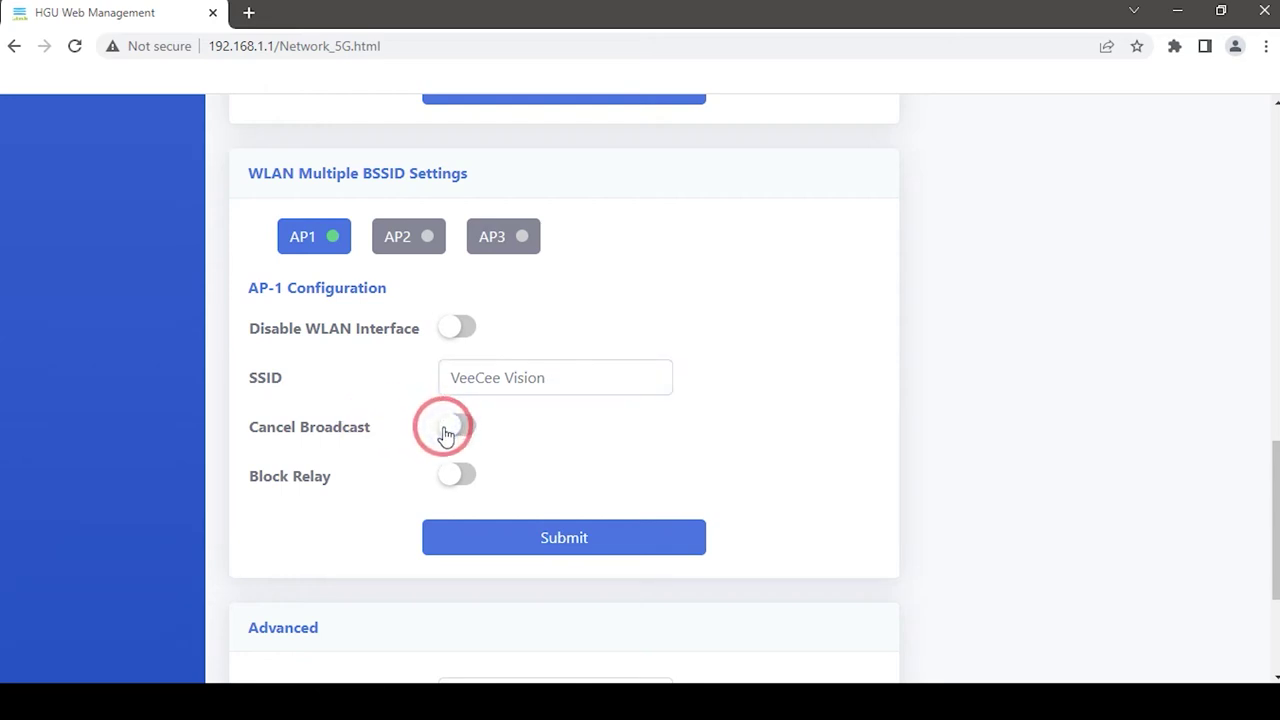
{"action": "left_click", "coordinate": [498, 530]}
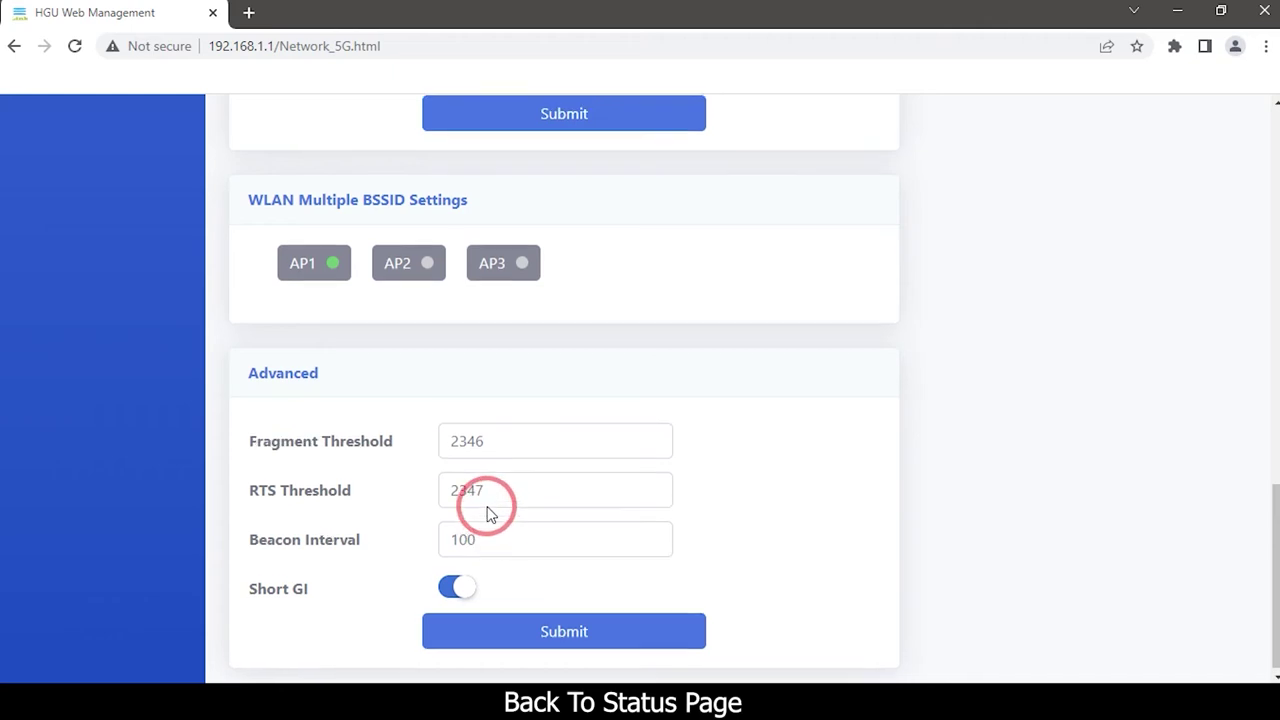
Step: Open the User Info status page and check the WLAN interface list for the new access point
{"action": "scroll", "coordinate": [487, 512], "scroll_direction": "up", "scroll_amount": 10}
{"action": "scroll", "coordinate": [200, 329], "scroll_direction": "up", "scroll_amount": 5}
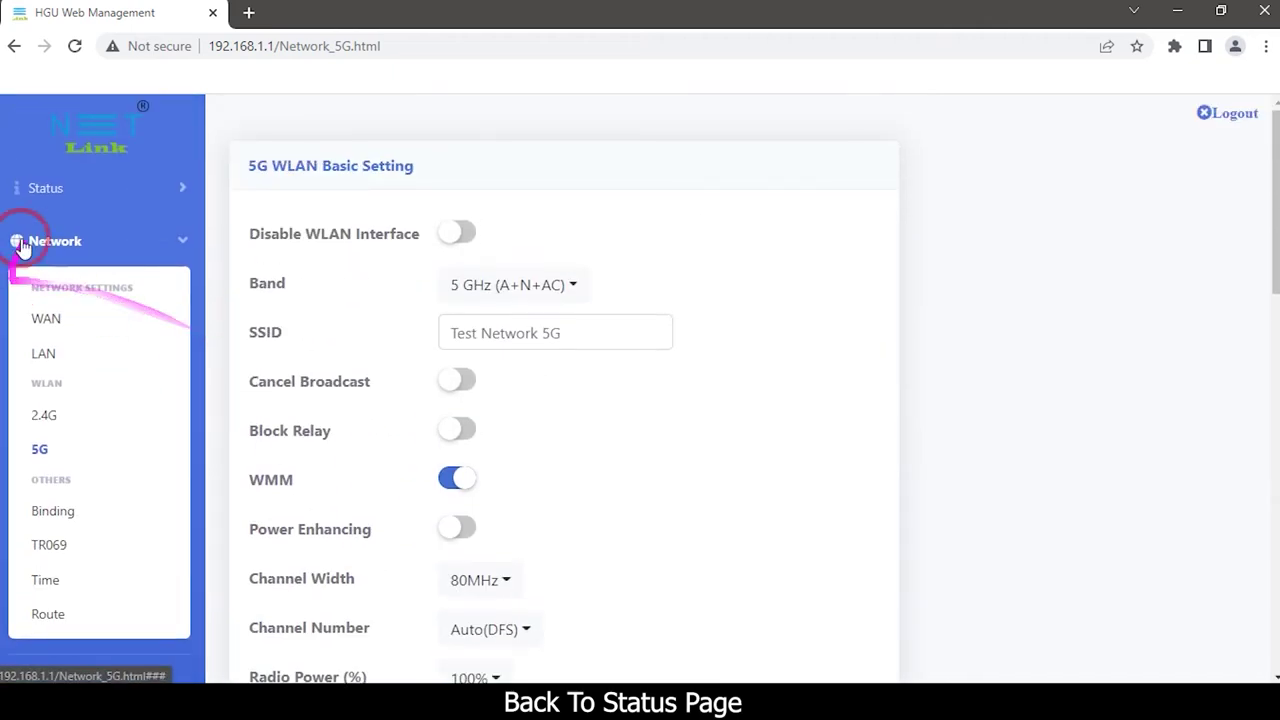
{"action": "left_click", "coordinate": [55, 188]}
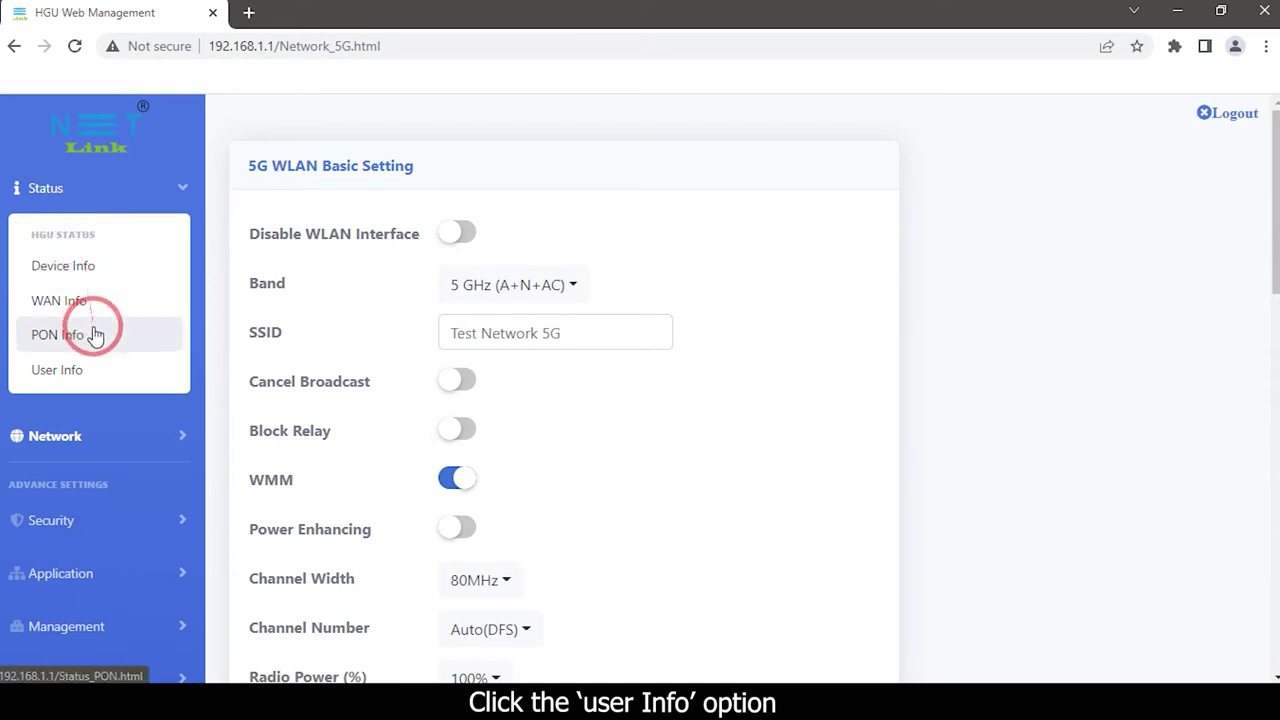
{"action": "left_click", "coordinate": [95, 371]}
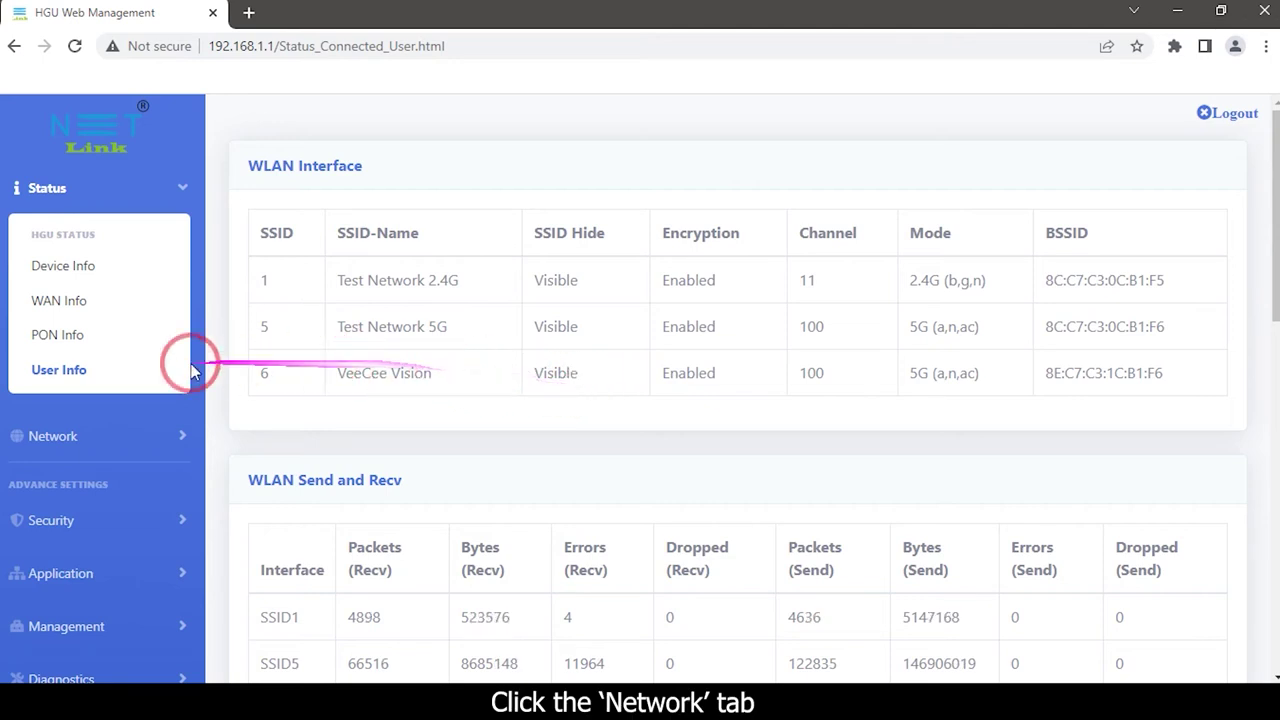
Step: In the 5G WLAN security settings, select the VeeCee Vision SSID and choose WPA2 Mixed encryption
{"action": "left_click", "coordinate": [82, 436]}
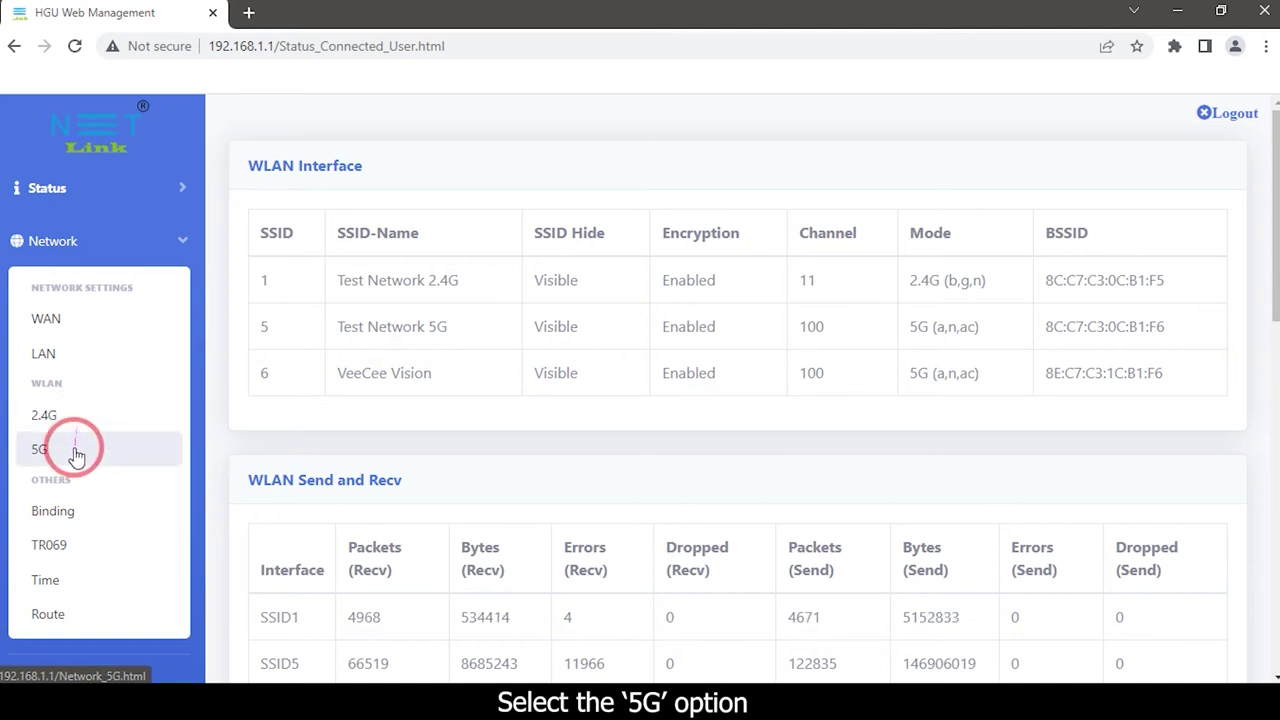
{"action": "left_click", "coordinate": [82, 449]}
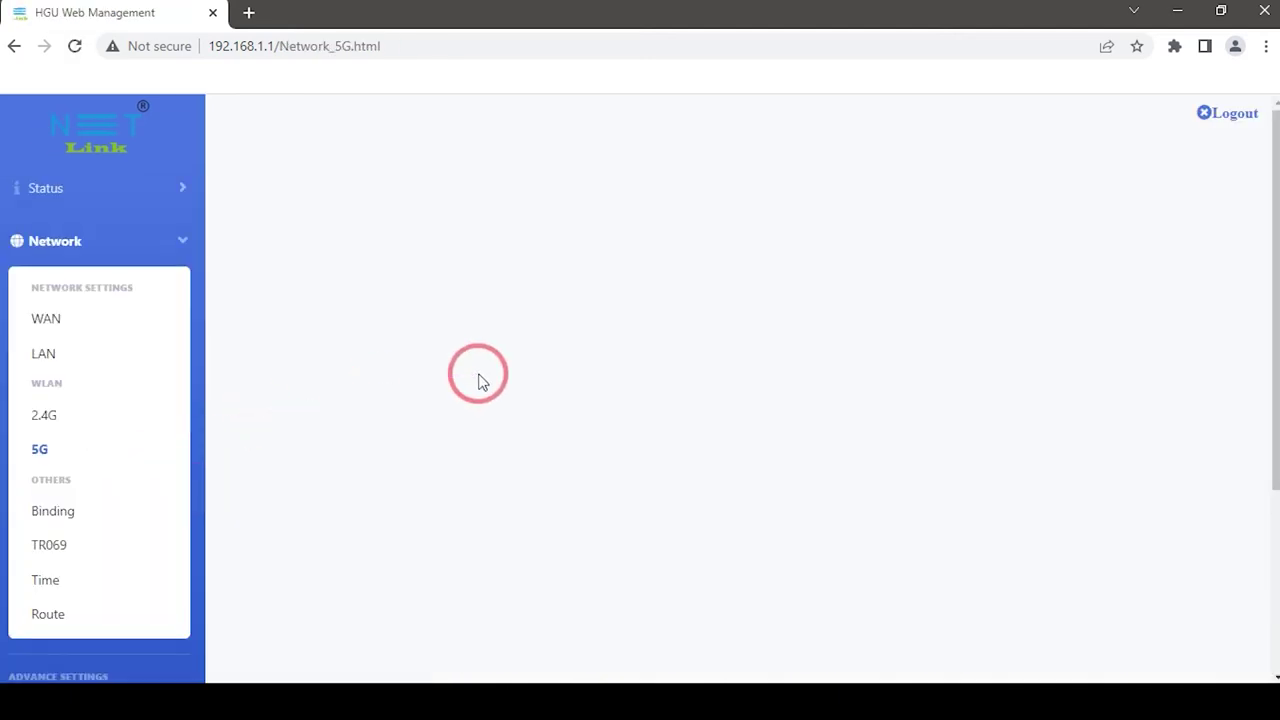
{"action": "scroll", "coordinate": [480, 380], "scroll_direction": "down", "scroll_amount": 9}
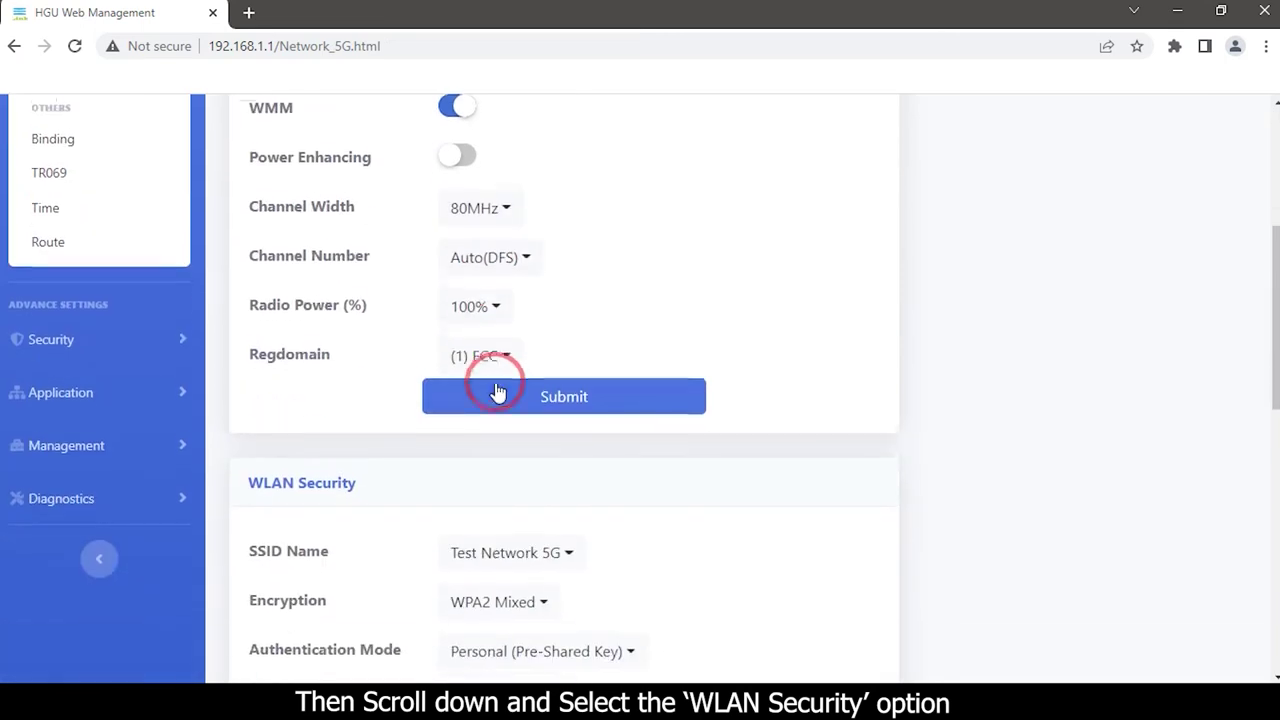
{"action": "scroll", "coordinate": [500, 392], "scroll_direction": "down", "scroll_amount": 4}
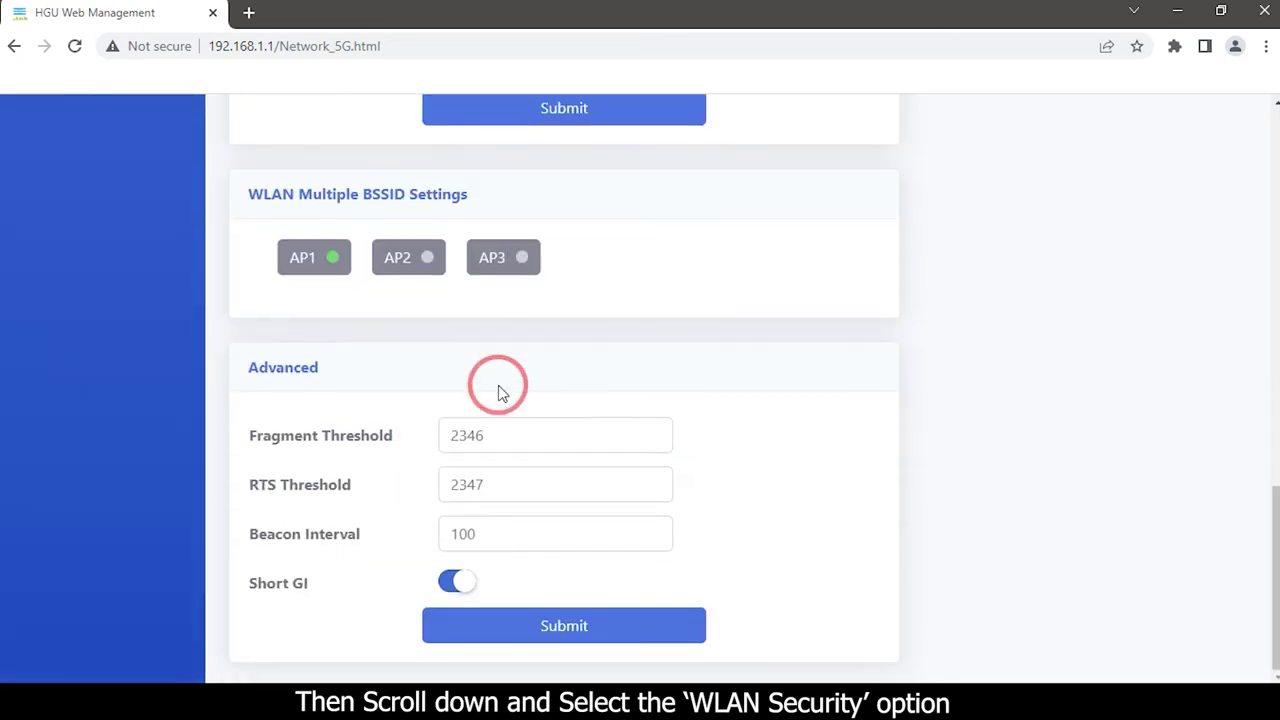
{"action": "scroll", "coordinate": [520, 448], "scroll_direction": "up", "scroll_amount": 6}
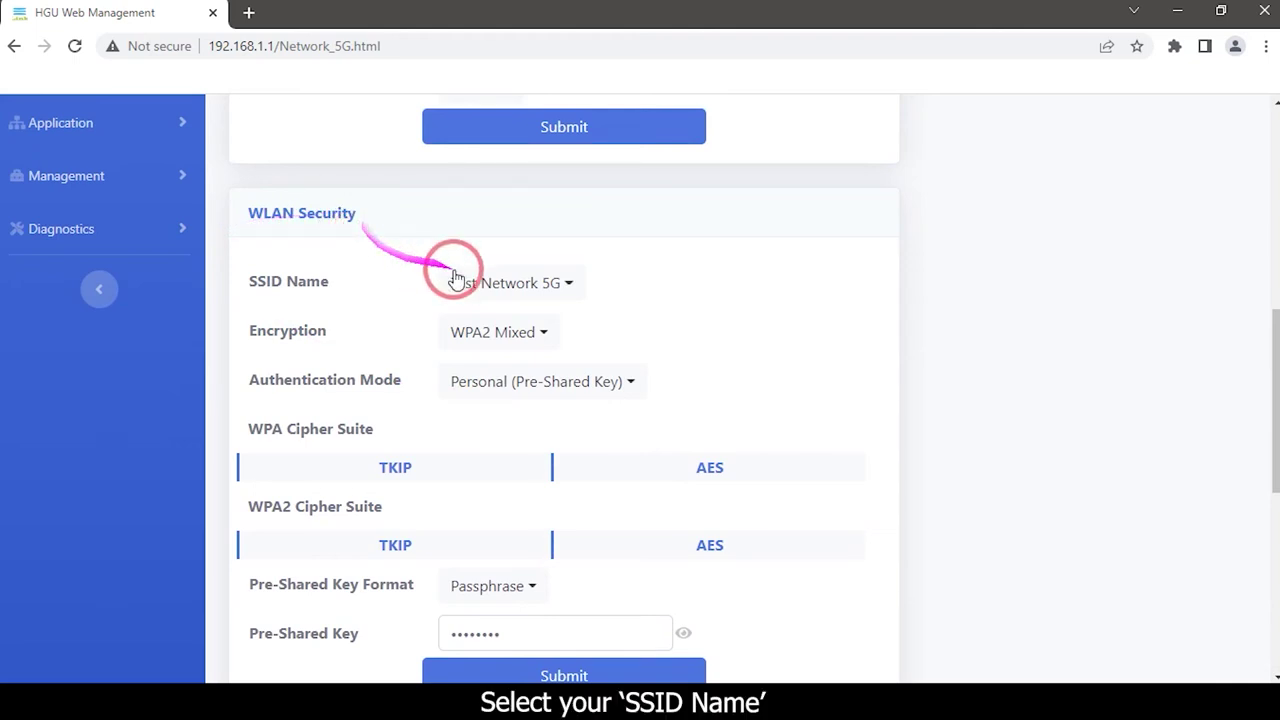
{"action": "left_click", "coordinate": [505, 285]}
{"action": "left_click", "coordinate": [515, 365]}
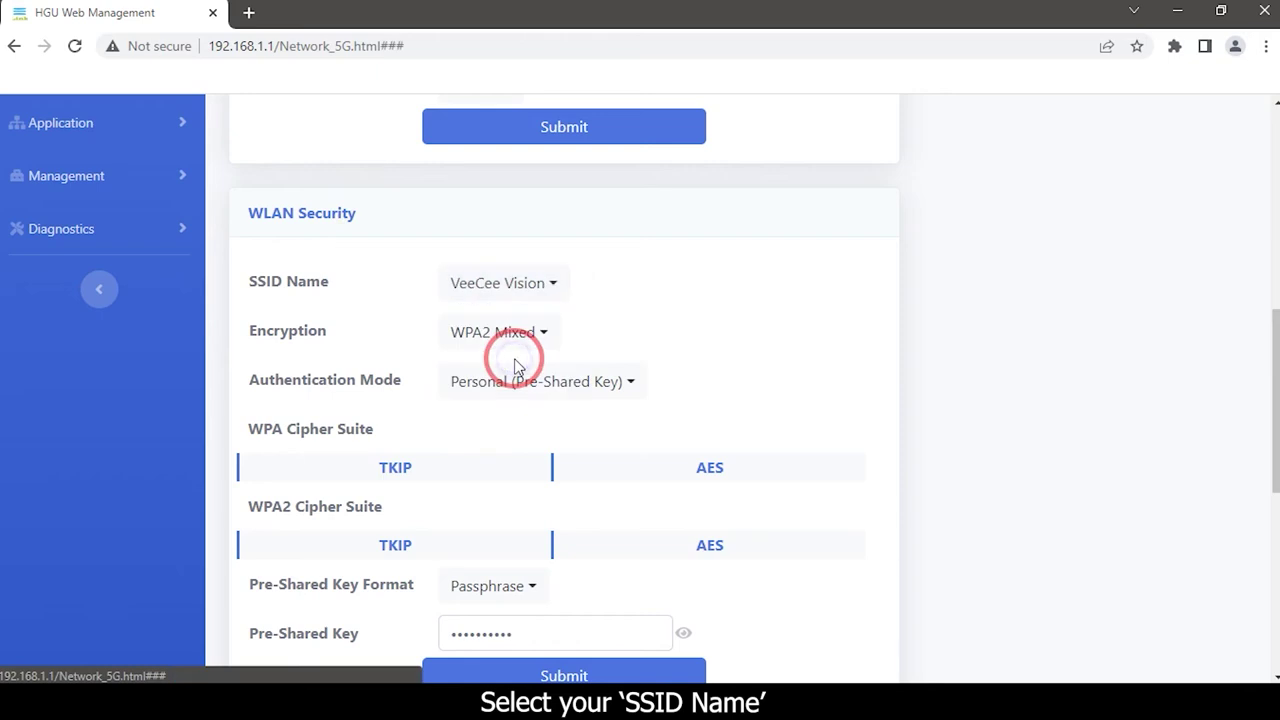
{"action": "left_click", "coordinate": [520, 335]}
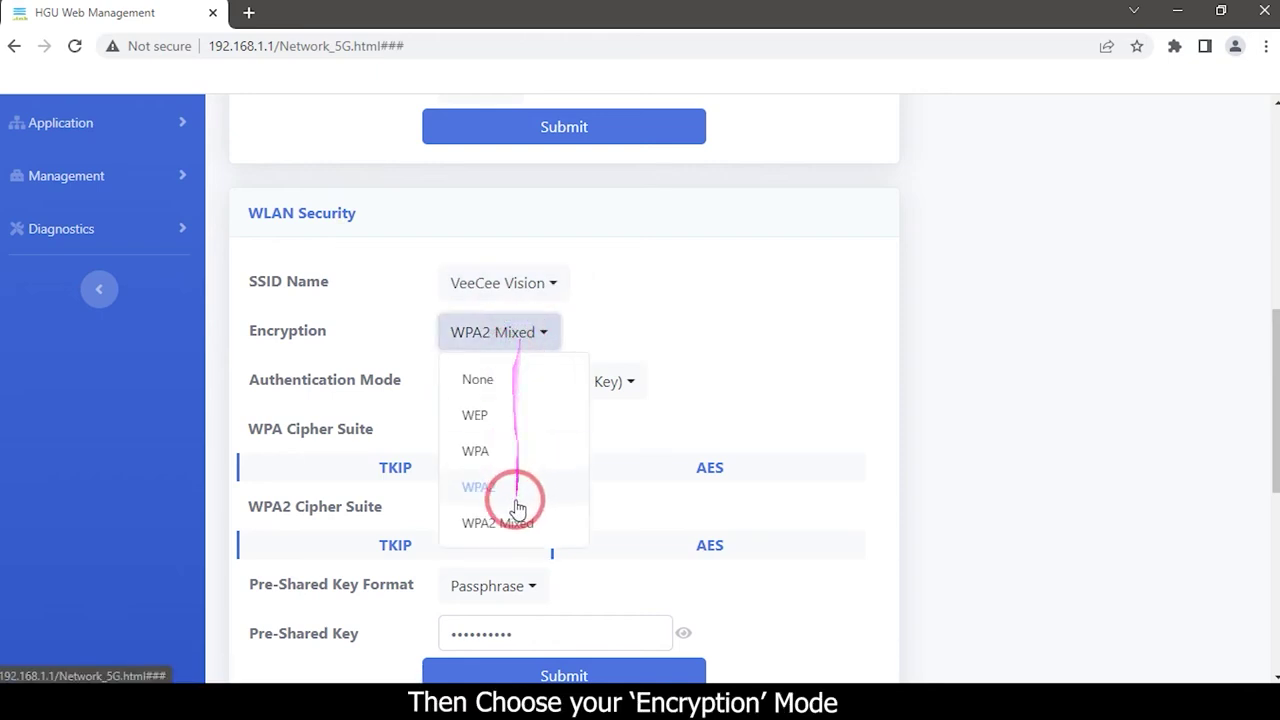
{"action": "left_click", "coordinate": [512, 523]}
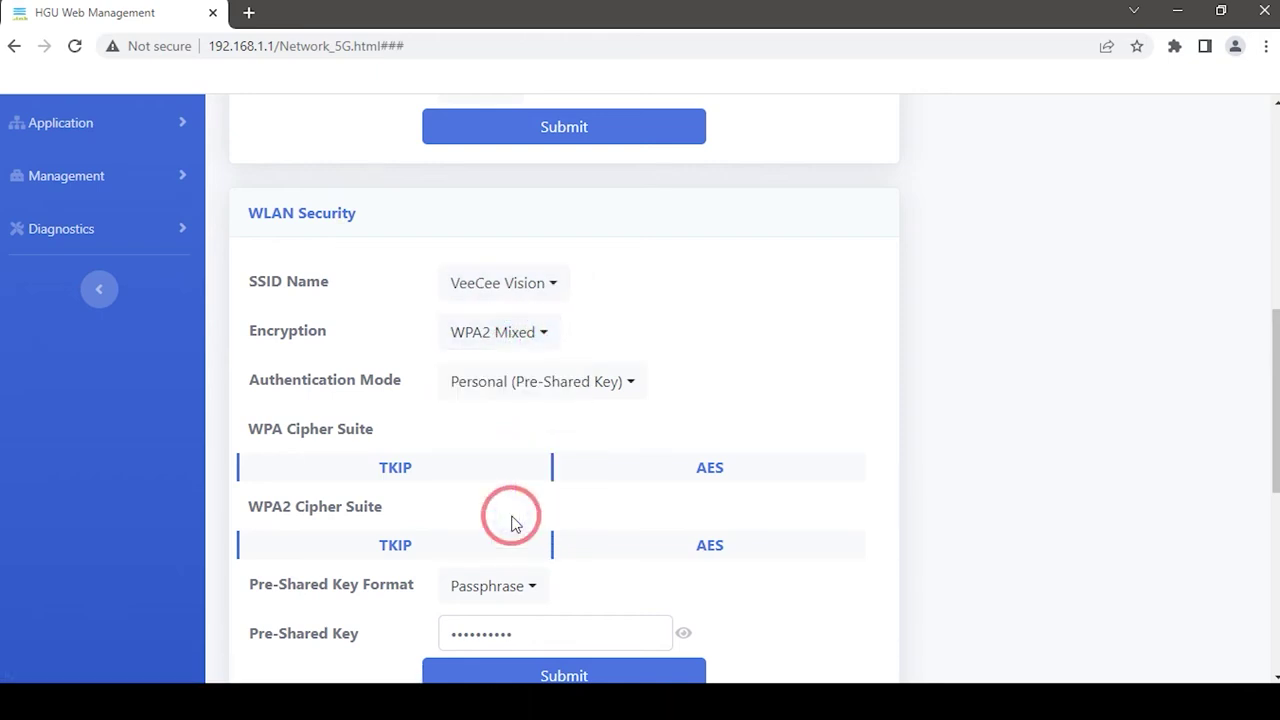
Step: Replace the pre-shared key of the VeeCee Vision network with a new password and submit the security settings
{"action": "scroll", "coordinate": [511, 523], "scroll_direction": "down", "scroll_amount": 2}
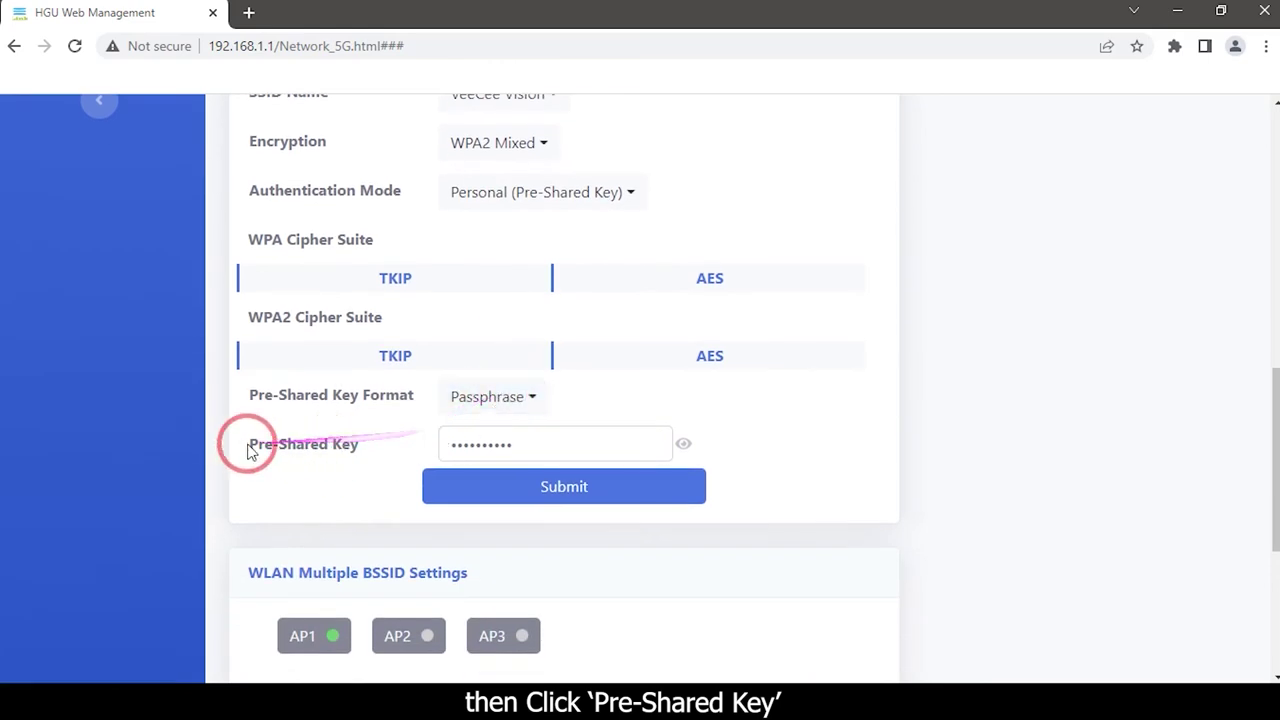
{"action": "left_click", "coordinate": [610, 446]}
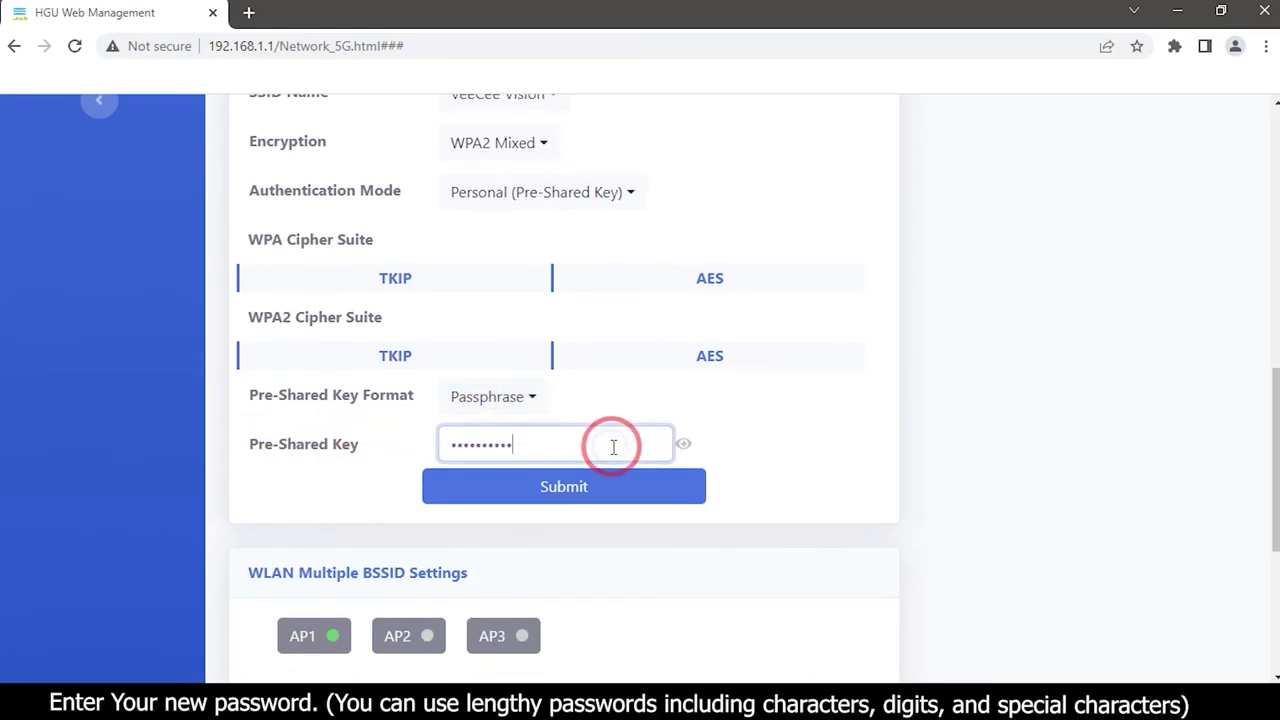
{"action": "left_click_drag", "start_coordinate": [534, 446], "coordinate": [423, 449]}
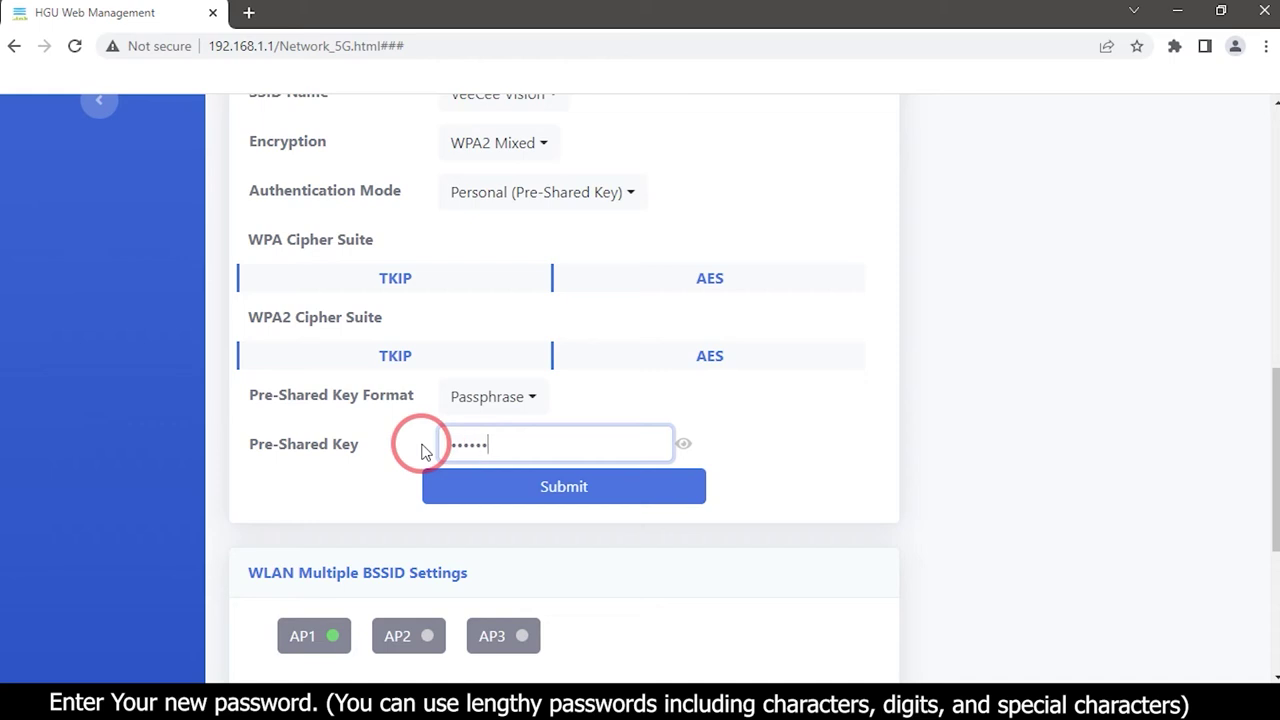
{"action": "left_click", "coordinate": [487, 483]}
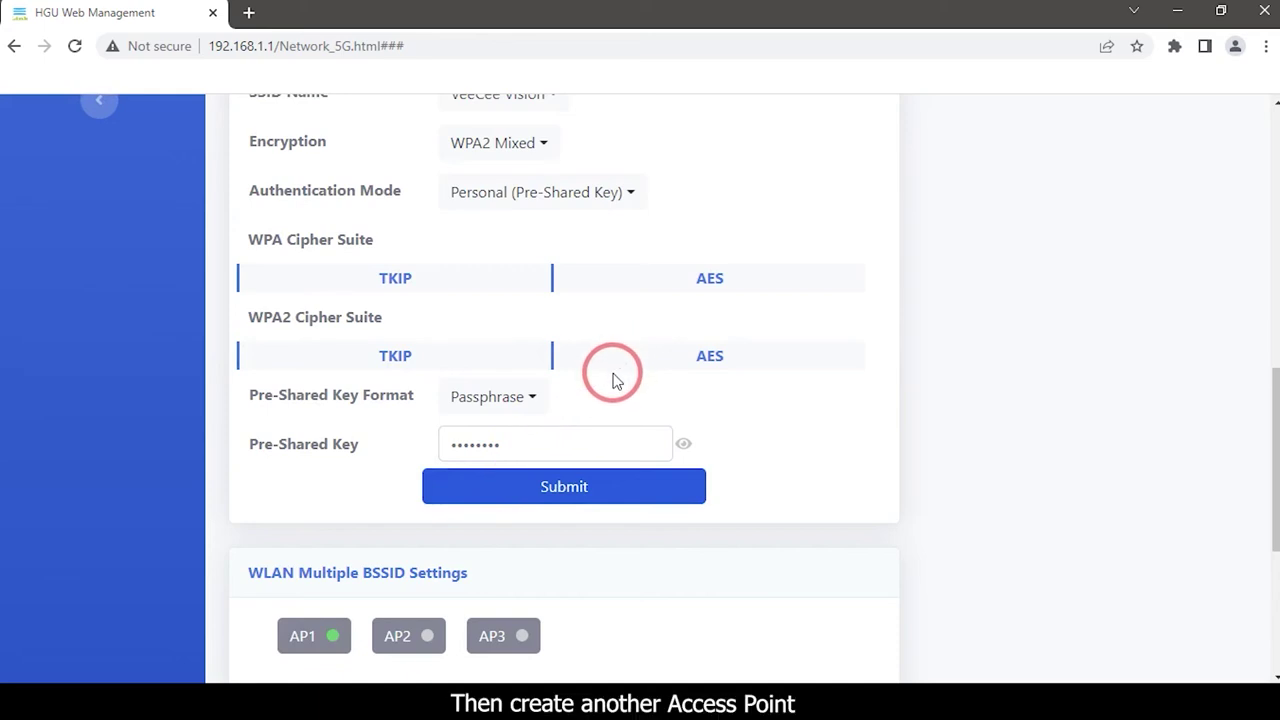
Step: Enable the AP2 interface under the 5G WLAN multiple BSSID settings
{"action": "scroll", "coordinate": [600, 386], "scroll_direction": "up", "scroll_amount": 1}
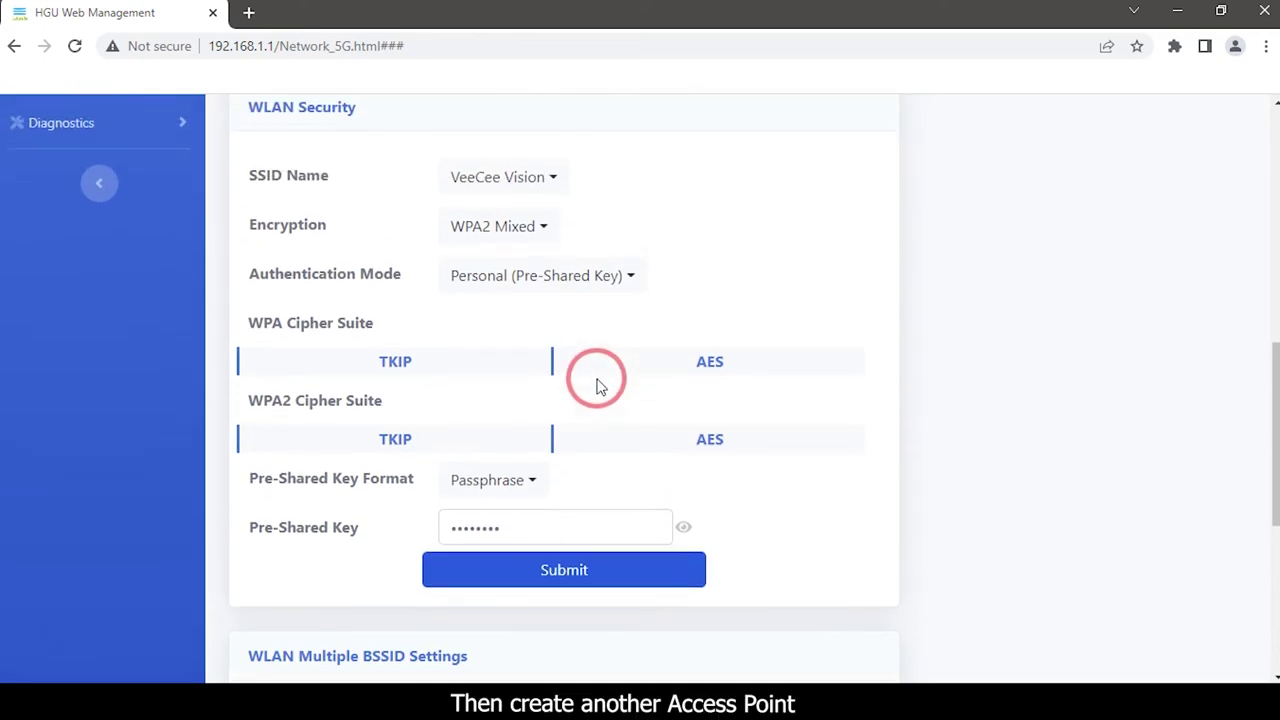
{"action": "scroll", "coordinate": [599, 386], "scroll_direction": "down", "scroll_amount": 1}
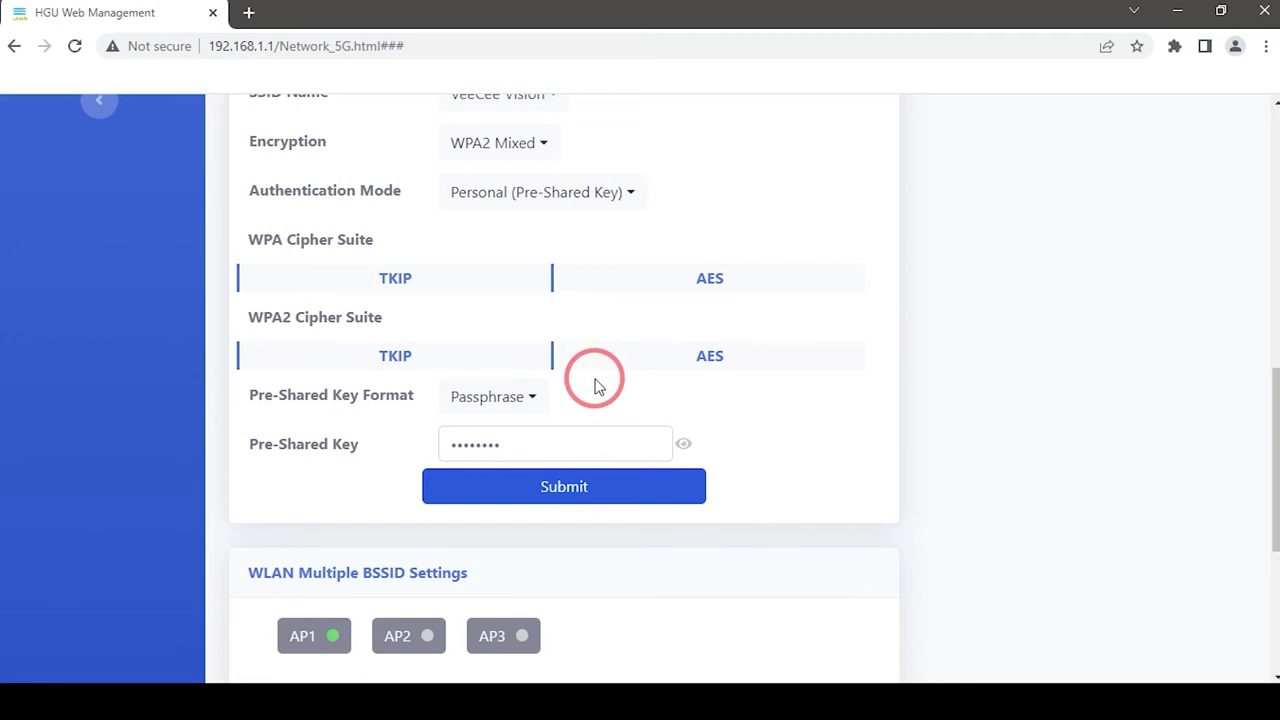
{"action": "scroll", "coordinate": [594, 385], "scroll_direction": "down", "scroll_amount": 1}
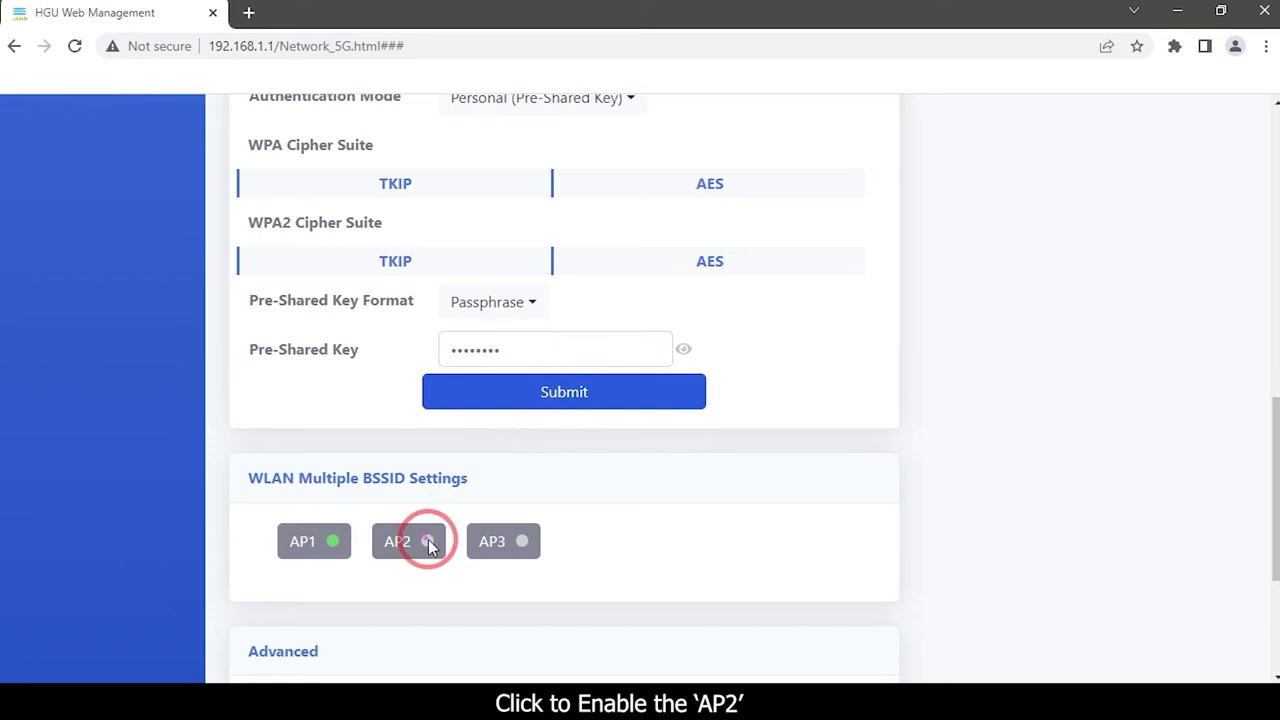
{"action": "left_click", "coordinate": [428, 541]}
{"action": "left_click", "coordinate": [426, 541]}
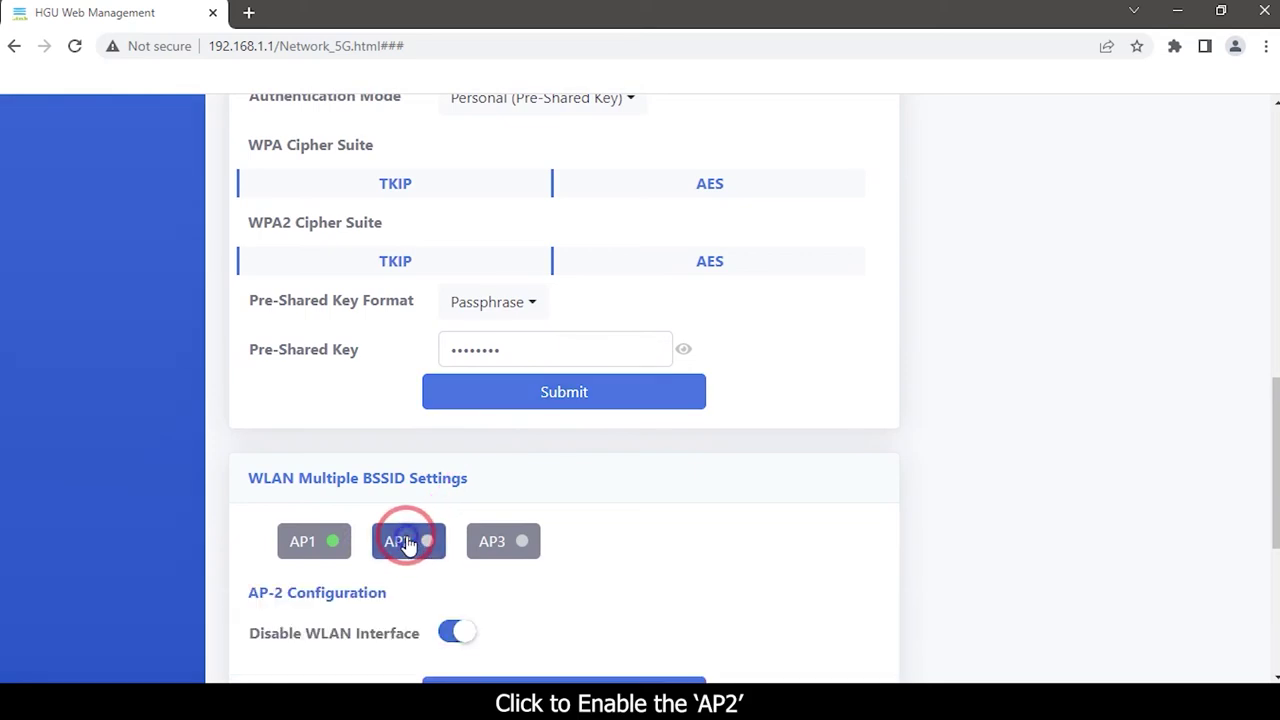
{"action": "scroll", "coordinate": [426, 541], "scroll_direction": "down", "scroll_amount": 2}
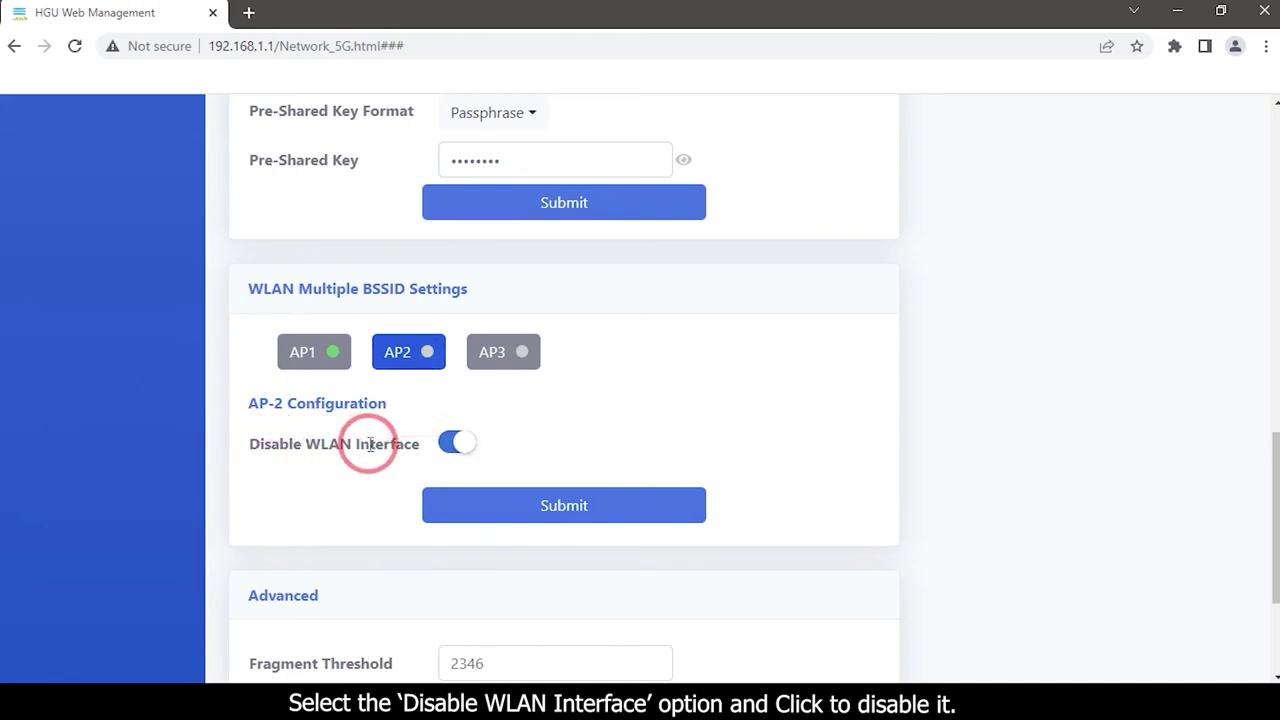
{"action": "left_click", "coordinate": [456, 443]}
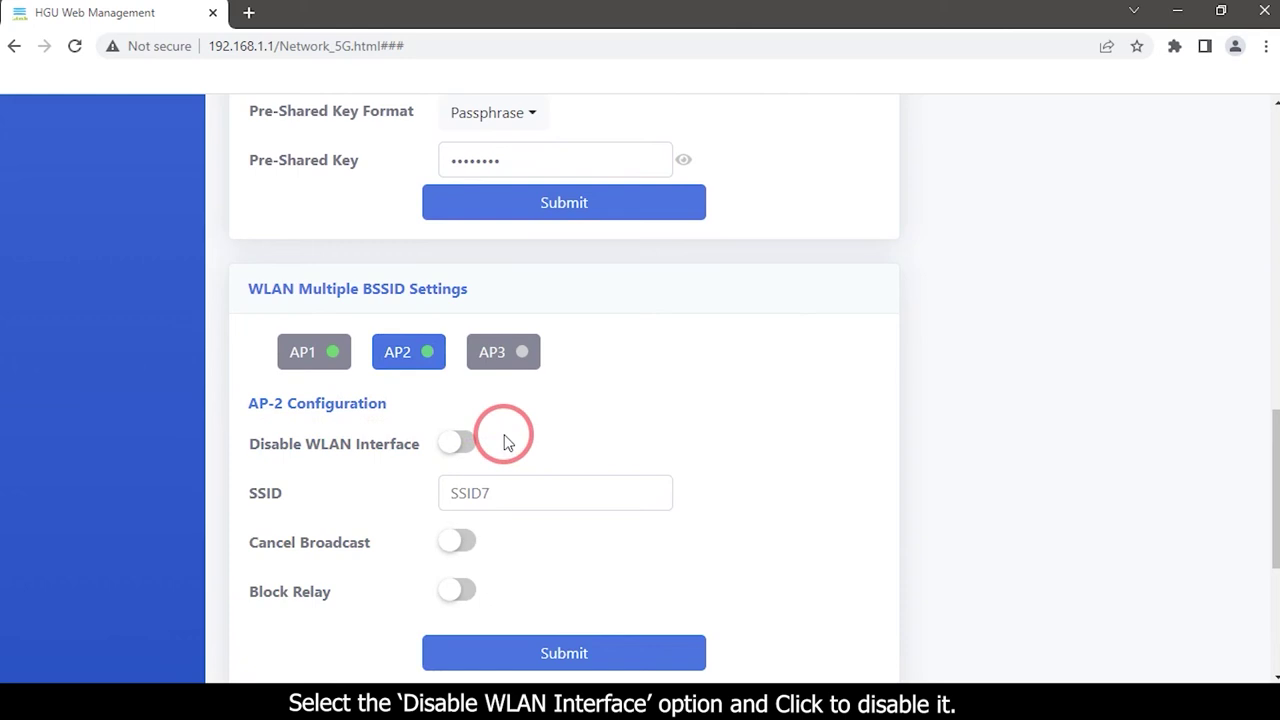
Step: Set AP2's SSID to IPTV and submit the configuration
{"action": "scroll", "coordinate": [505, 443], "scroll_direction": "down", "scroll_amount": 1}
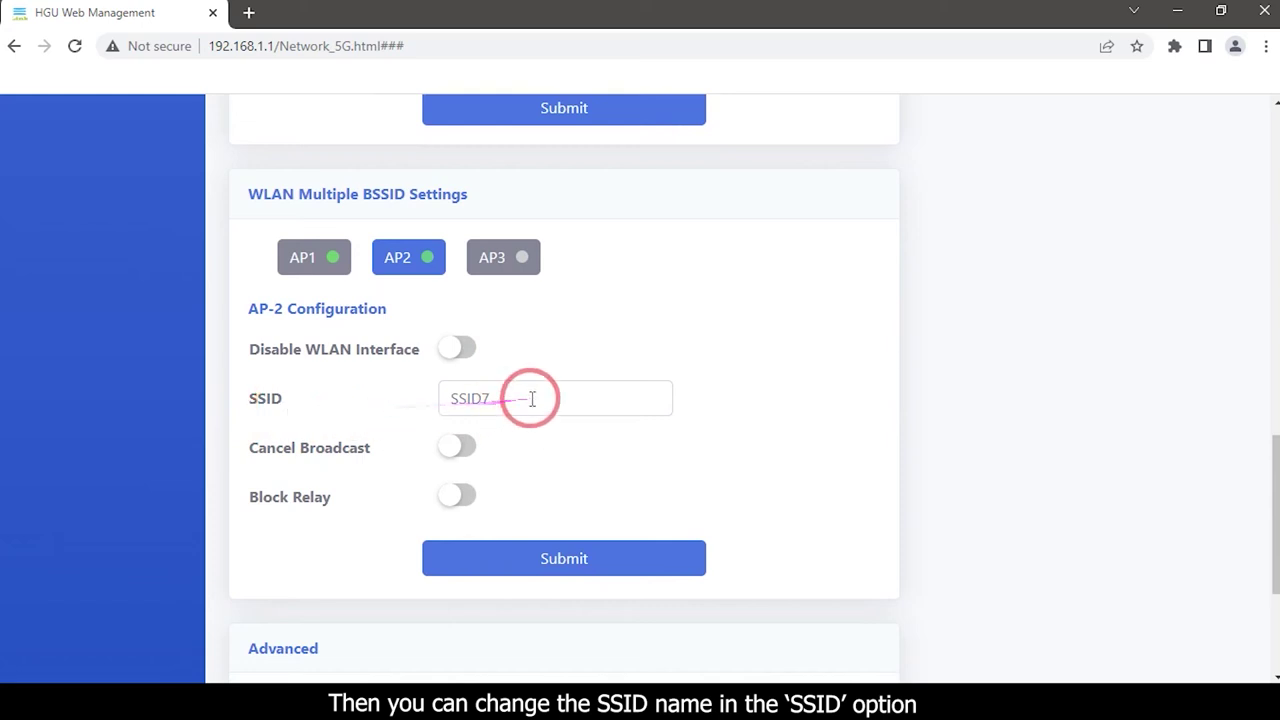
{"action": "left_click_drag", "start_coordinate": [523, 400], "coordinate": [428, 403]}
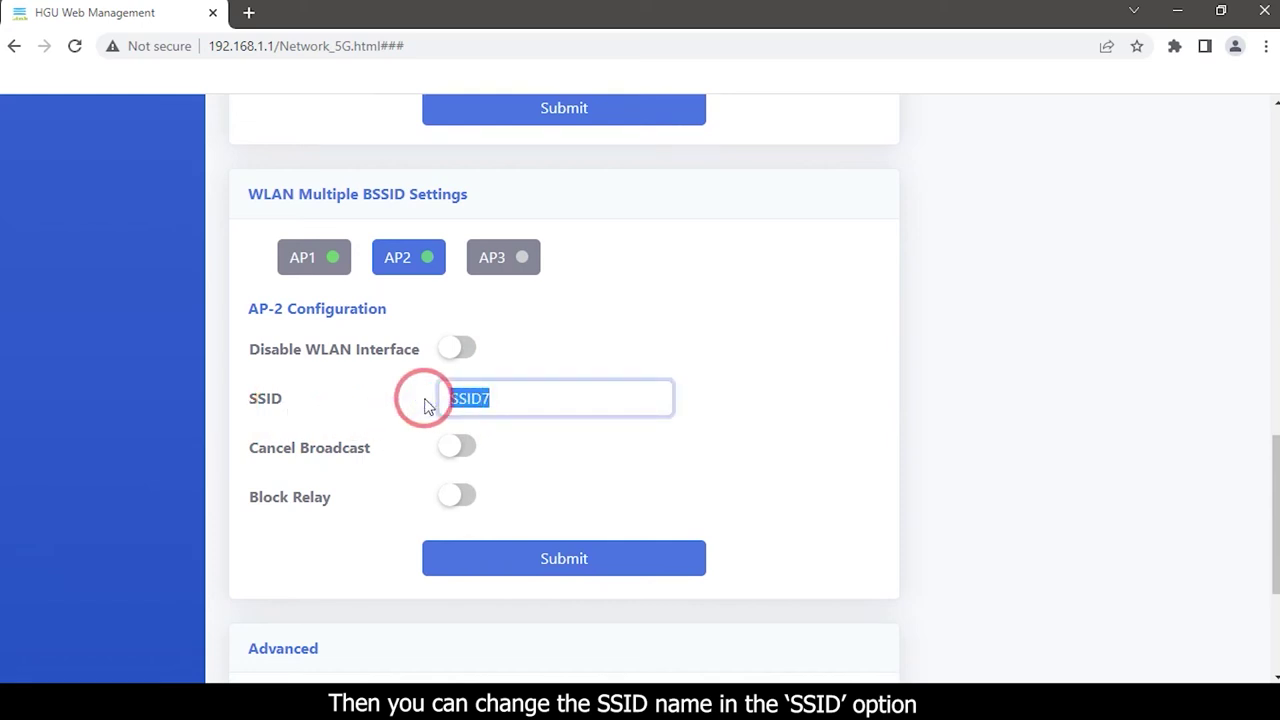
{"action": "key", "text": "BackSpace"}
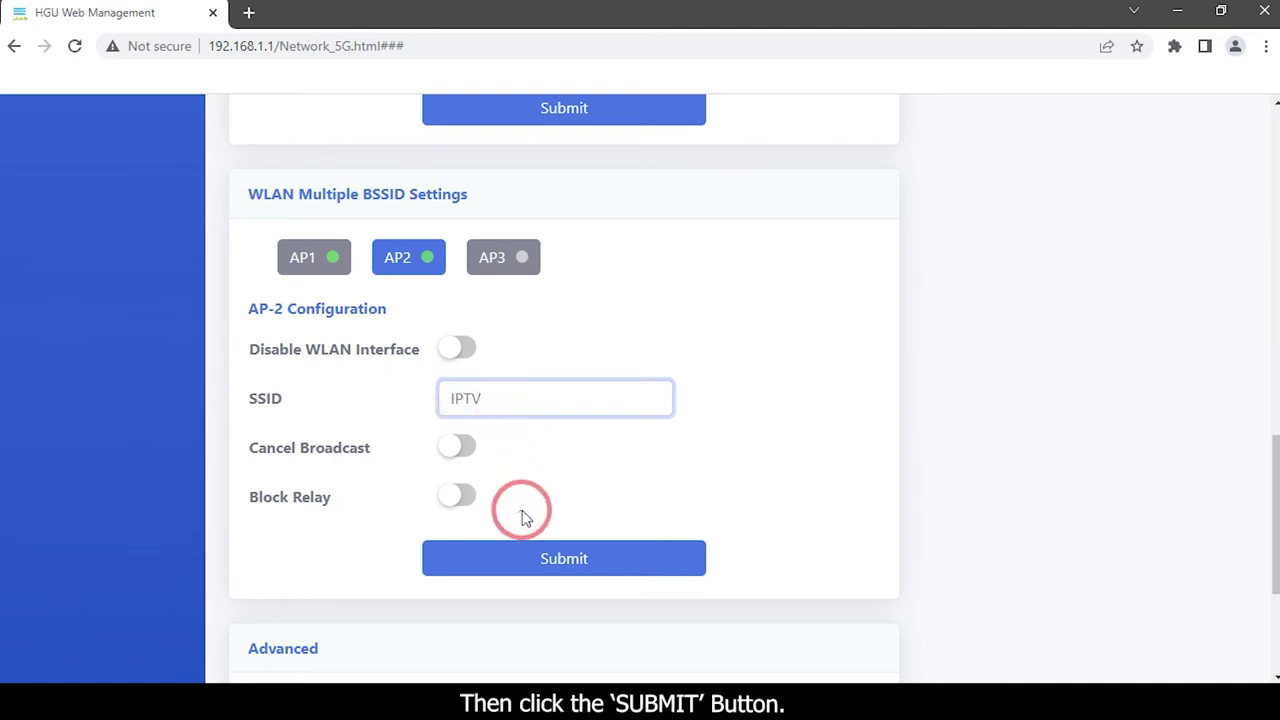
{"action": "left_click", "coordinate": [538, 558]}
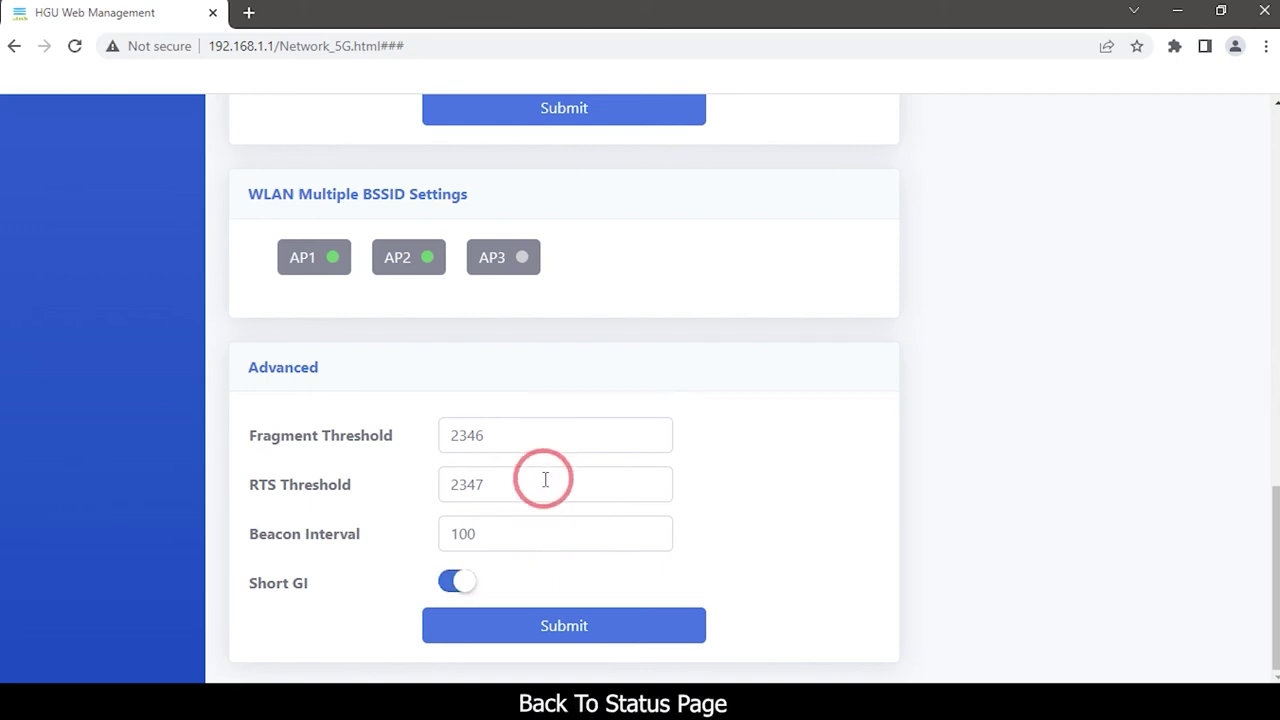
Step: Open the User Info status page to check the configured SSIDs in the WLAN interface table
{"action": "scroll", "coordinate": [530, 470], "scroll_direction": "up", "scroll_amount": 1}
{"action": "scroll", "coordinate": [516, 460], "scroll_direction": "up", "scroll_amount": 10}
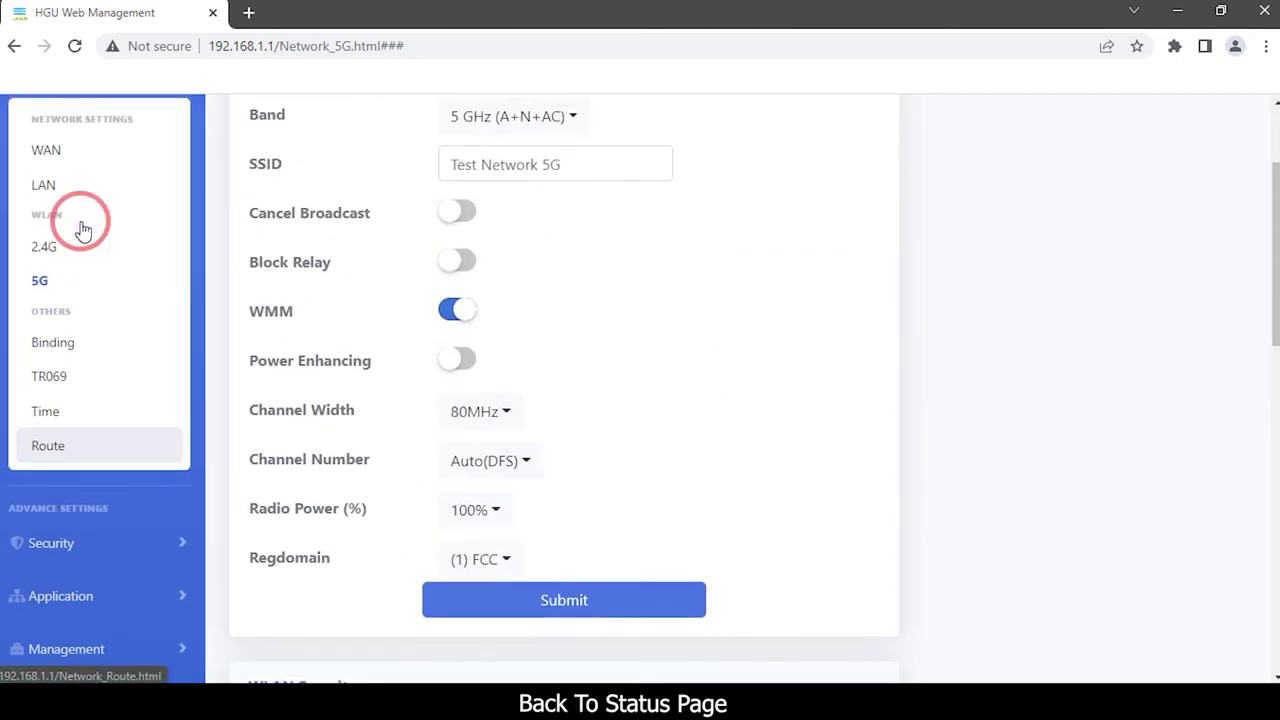
{"action": "scroll", "coordinate": [83, 228], "scroll_direction": "up", "scroll_amount": 1}
{"action": "left_click", "coordinate": [60, 190]}
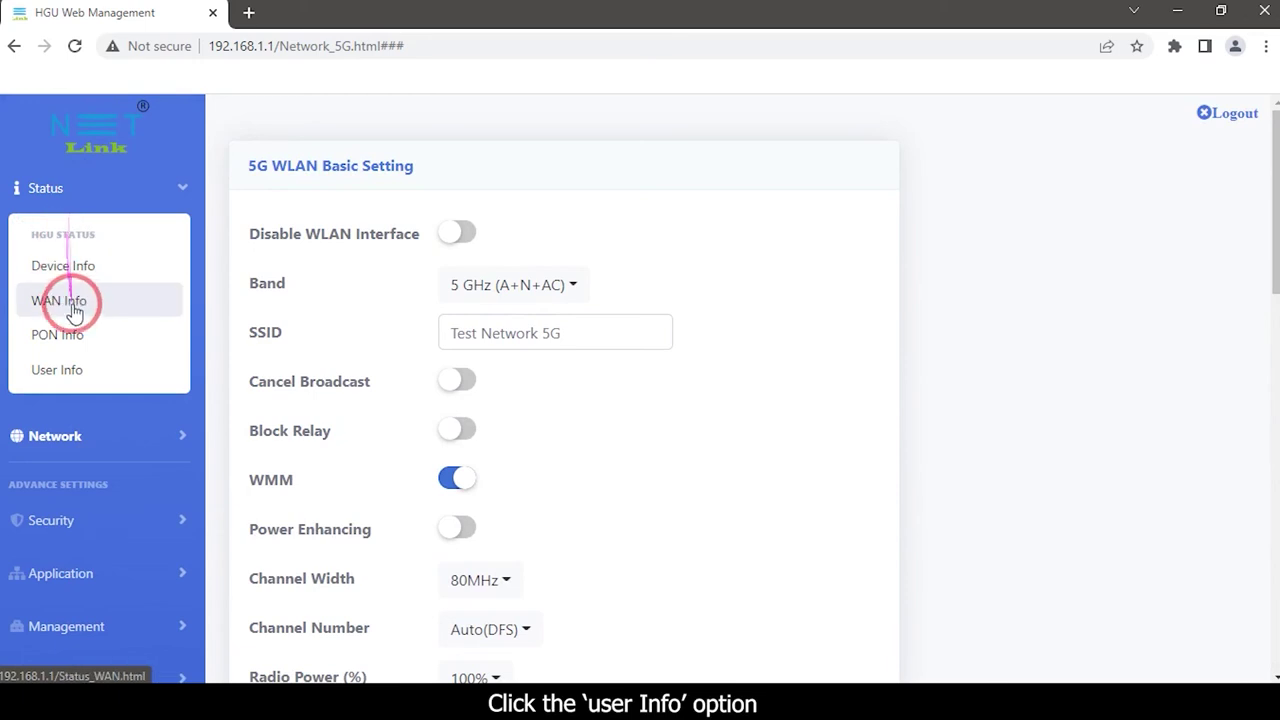
{"action": "left_click", "coordinate": [76, 367]}
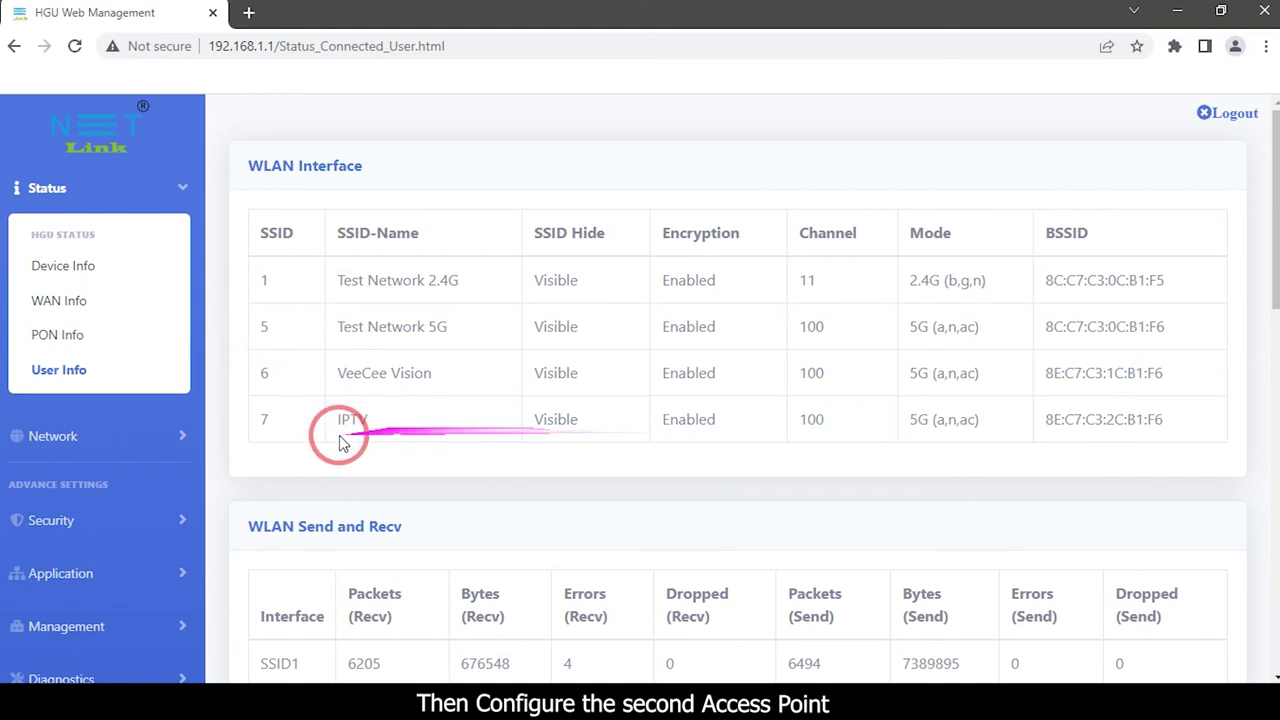
Step: In the 5G network's WLAN security settings, select the IPTV SSID and choose WPA2 Mixed encryption
{"action": "left_click", "coordinate": [53, 440]}
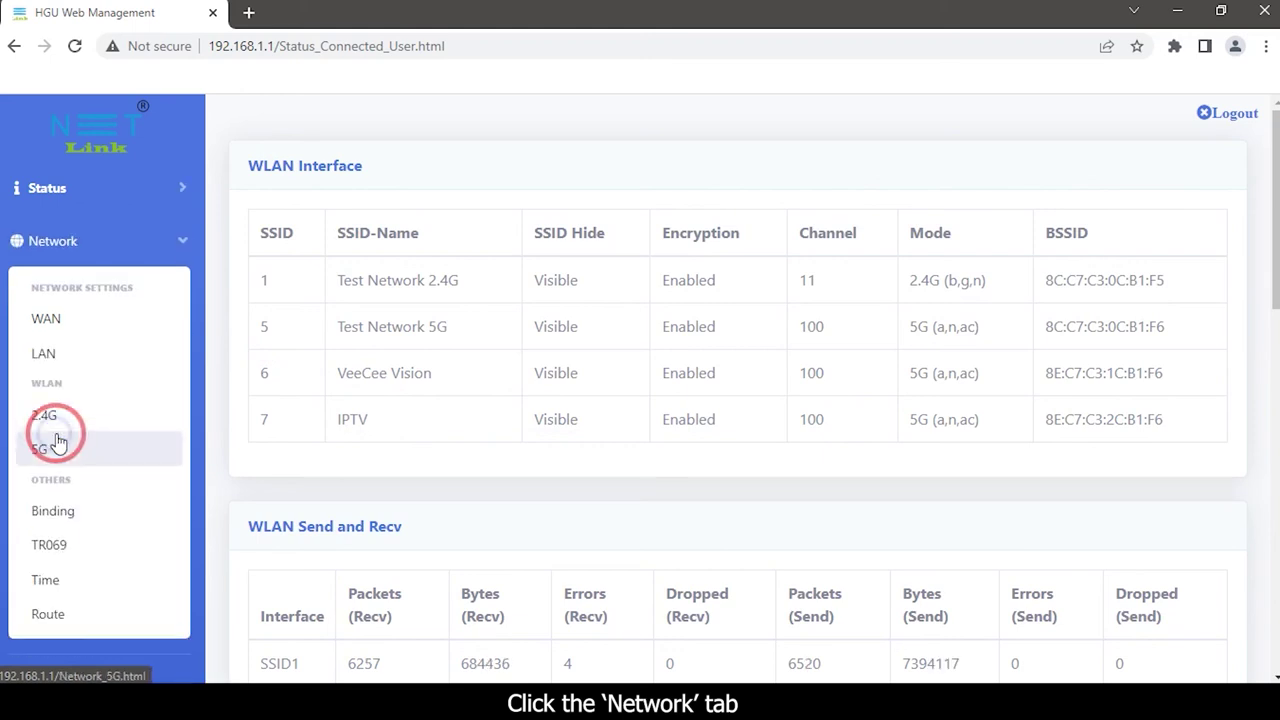
{"action": "left_click", "coordinate": [65, 448]}
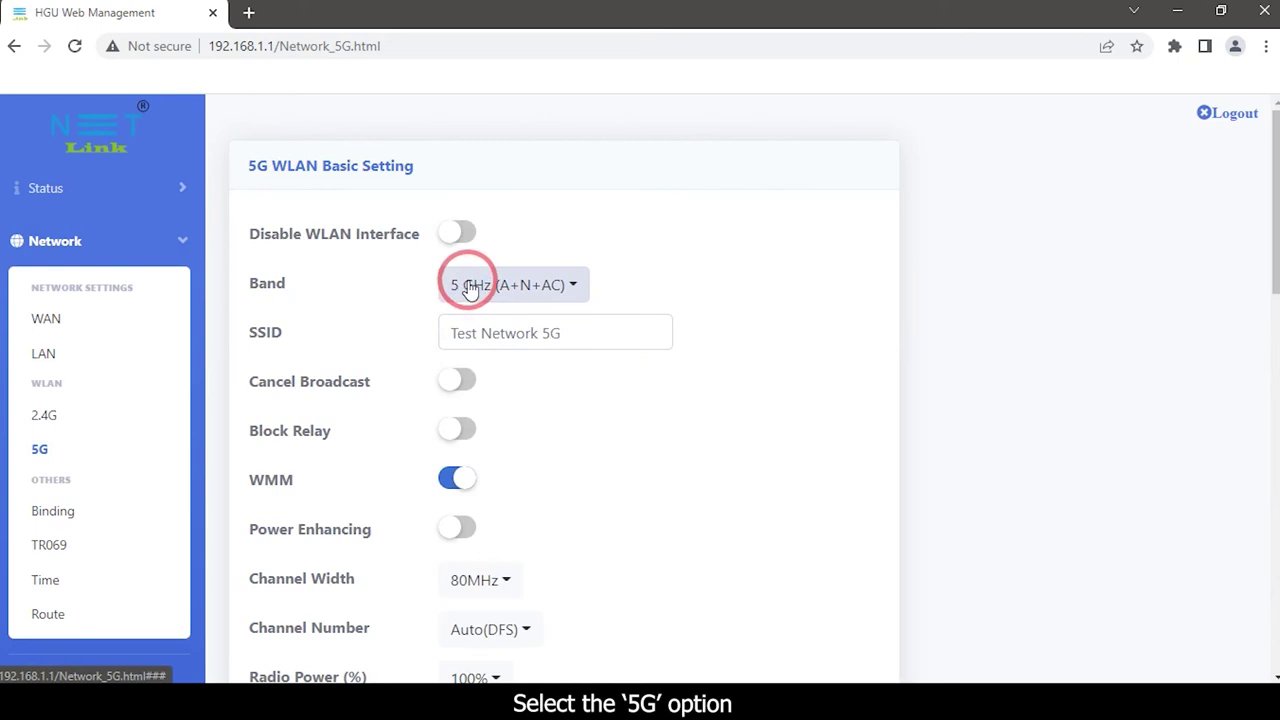
{"action": "scroll", "coordinate": [470, 290], "scroll_direction": "down", "scroll_amount": 3}
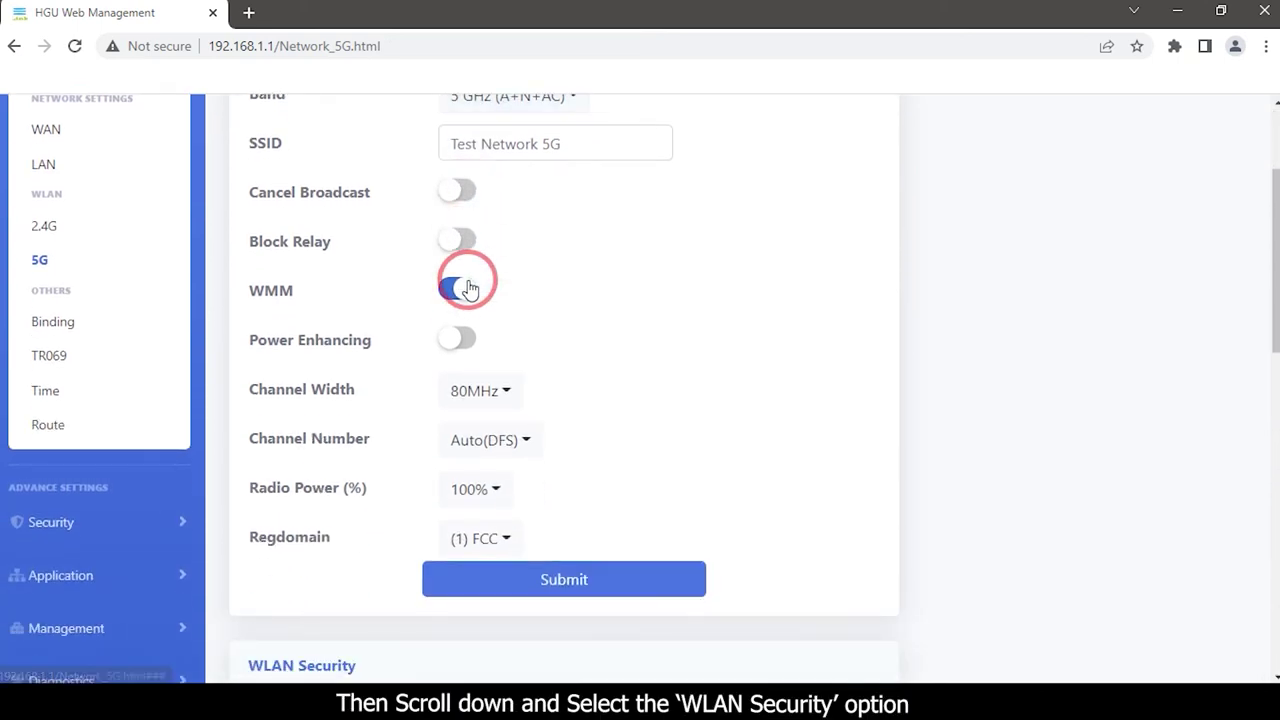
{"action": "scroll", "coordinate": [466, 288], "scroll_direction": "down", "scroll_amount": 3}
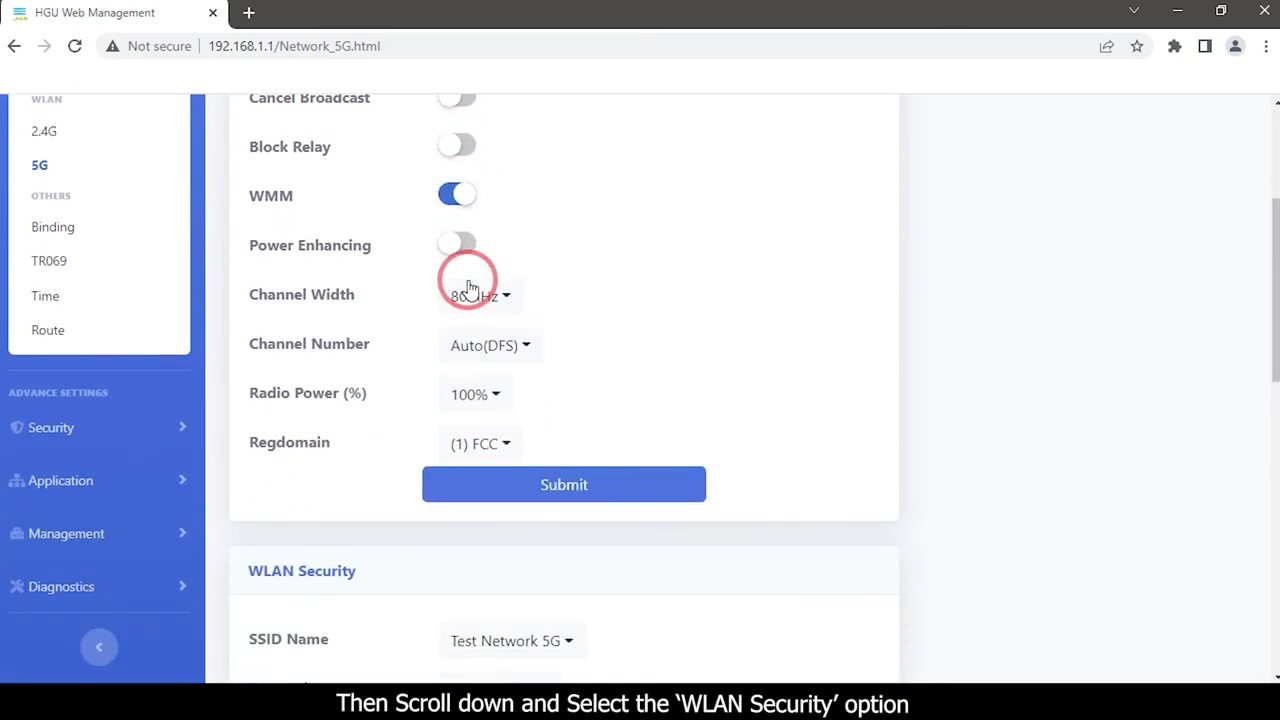
{"action": "scroll", "coordinate": [375, 325], "scroll_direction": "down", "scroll_amount": 1}
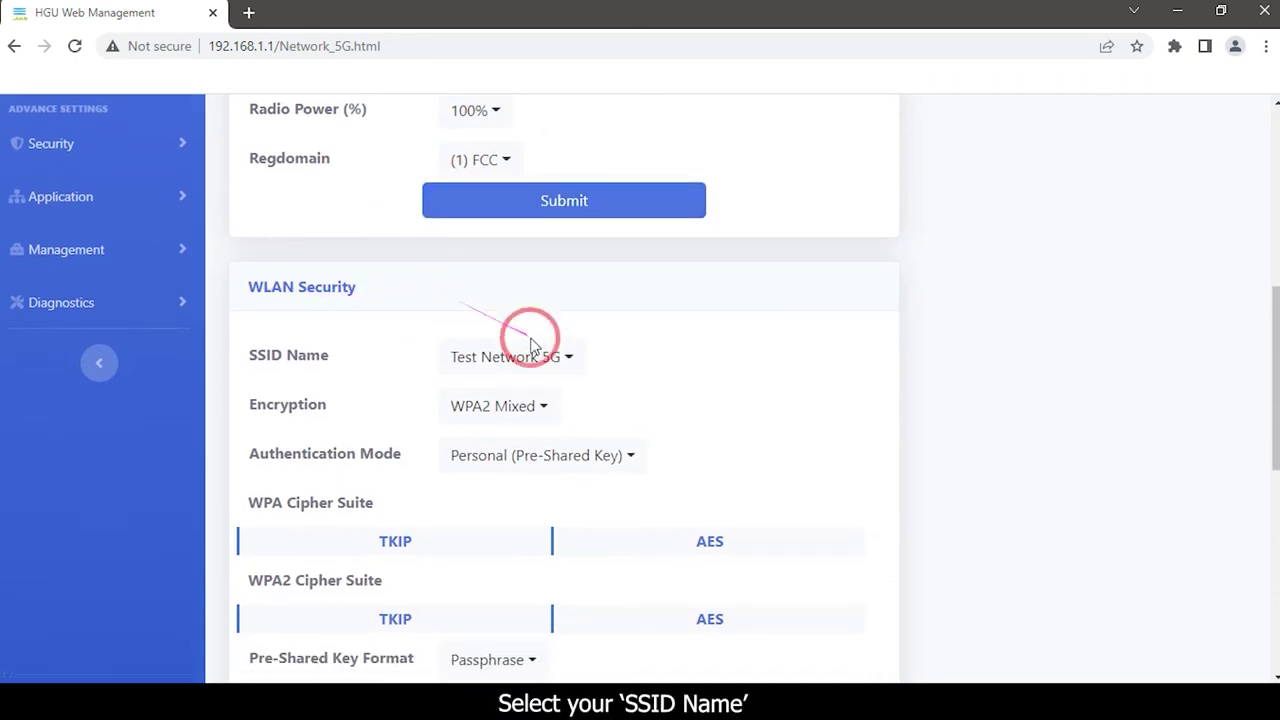
{"action": "left_click", "coordinate": [550, 360]}
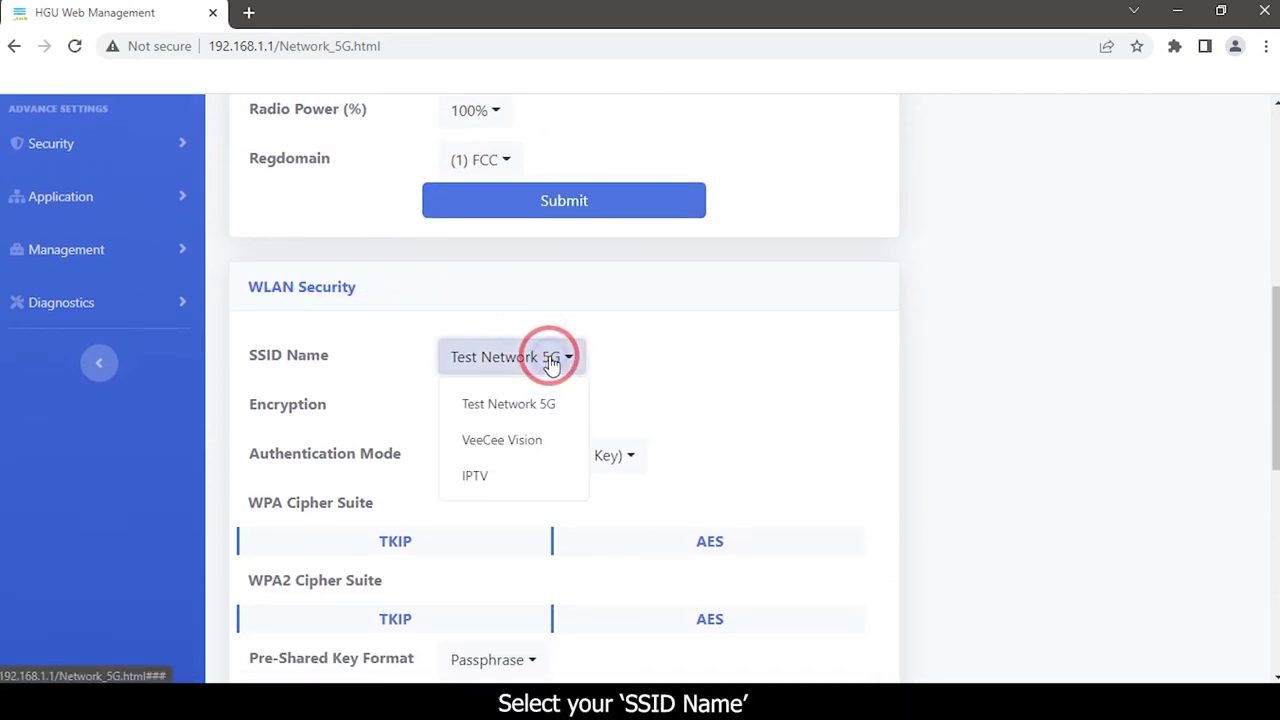
{"action": "left_click", "coordinate": [499, 475]}
{"action": "left_click", "coordinate": [510, 415]}
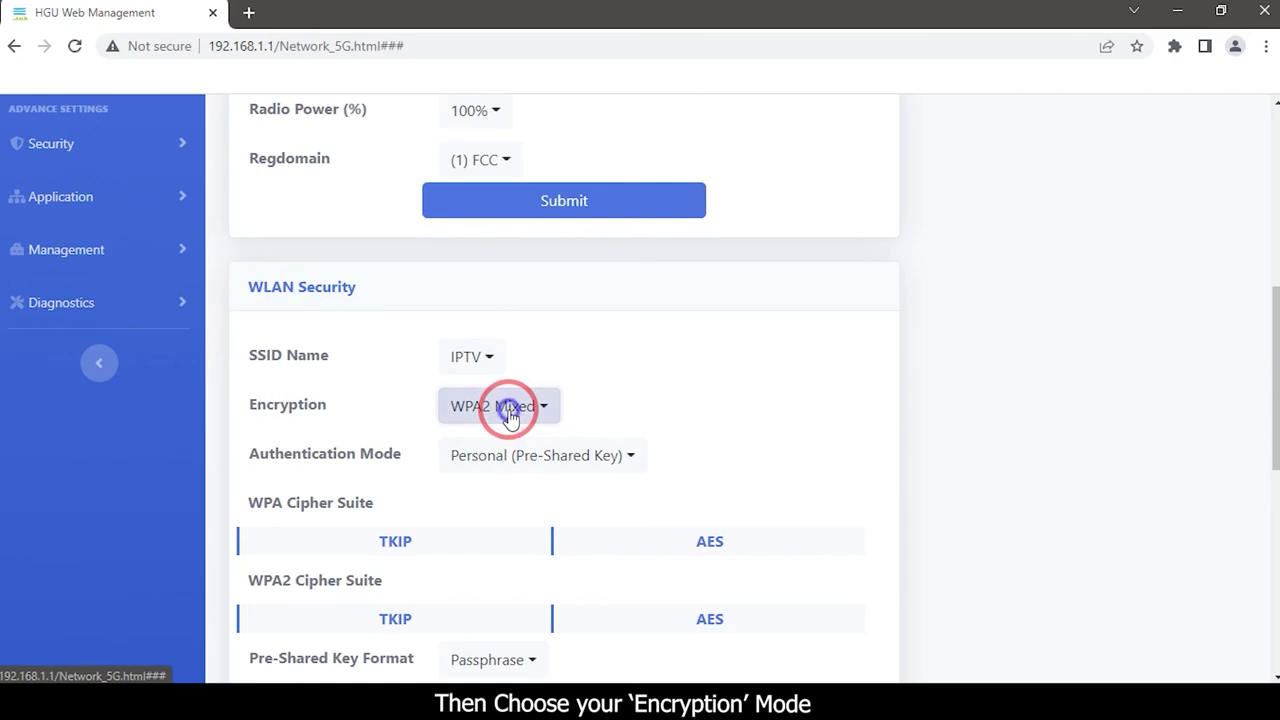
{"action": "left_click", "coordinate": [507, 598]}
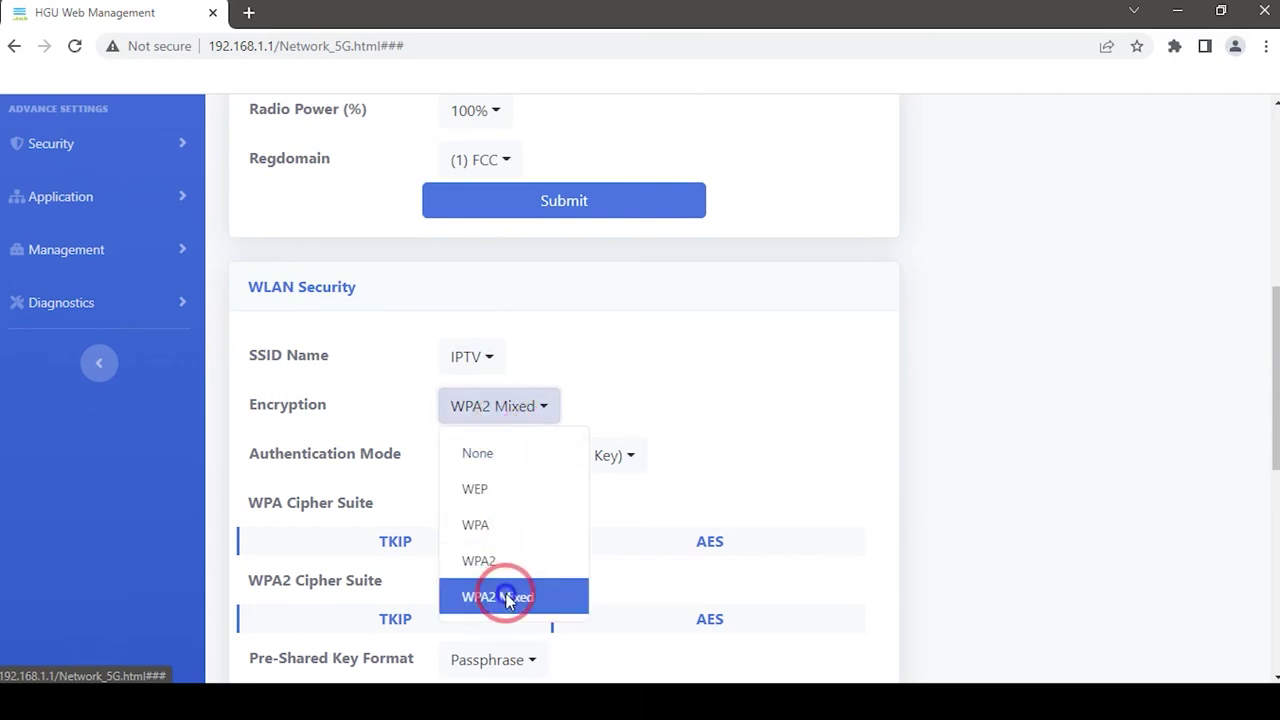
Step: Replace the pre-shared key of the IPTV network with a new password and submit the security settings
{"action": "scroll", "coordinate": [460, 420], "scroll_direction": "down", "scroll_amount": 1}
{"action": "scroll", "coordinate": [447, 405], "scroll_direction": "down", "scroll_amount": 2}
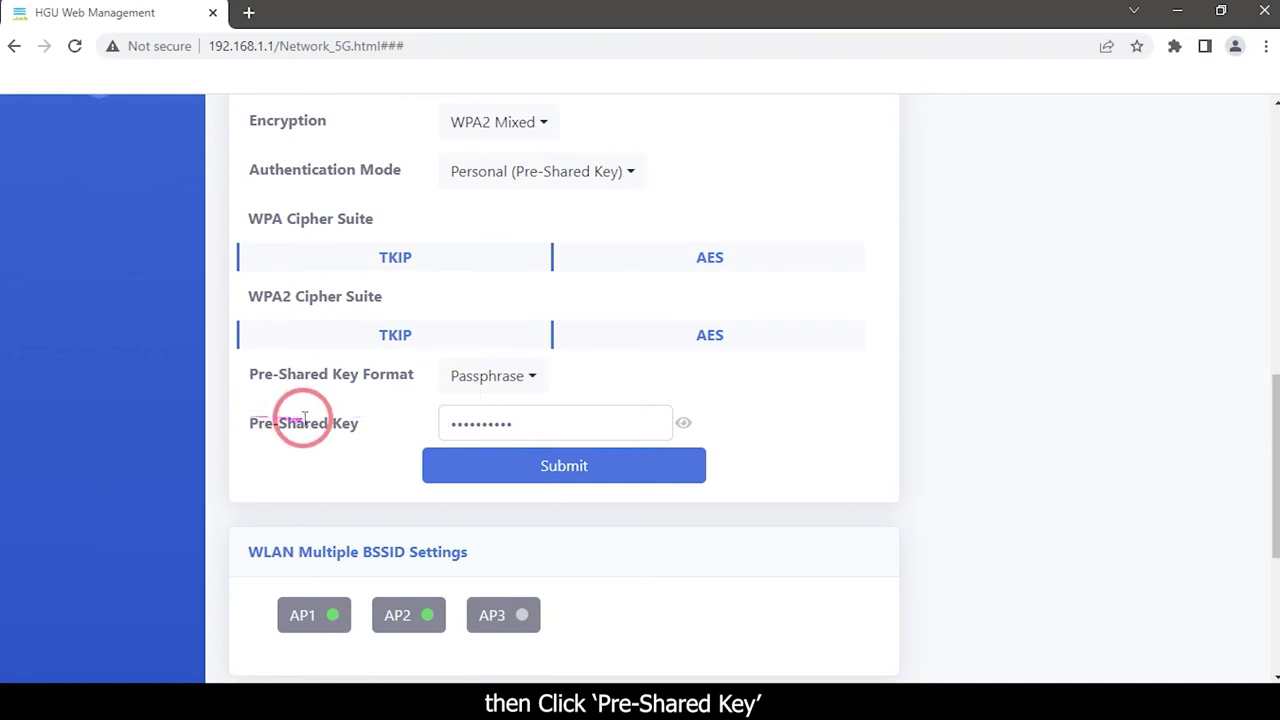
{"action": "left_click_drag", "start_coordinate": [545, 422], "coordinate": [405, 413]}
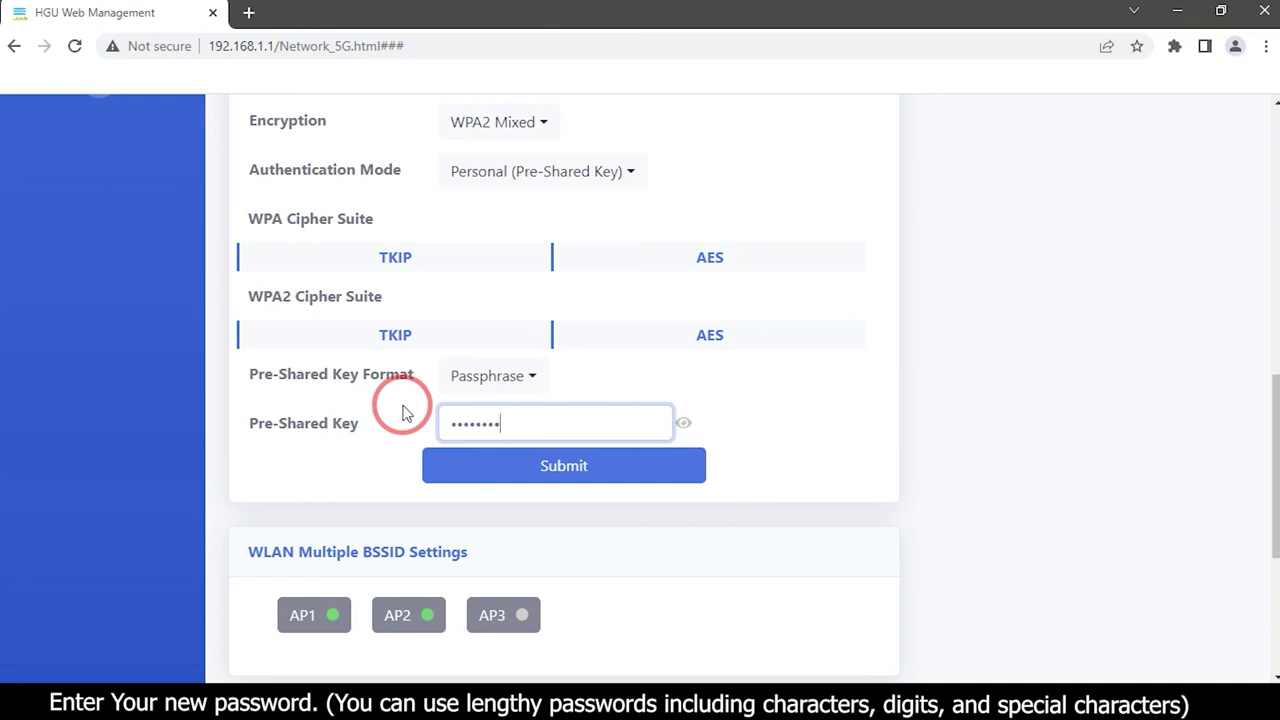
{"action": "left_click", "coordinate": [490, 467]}
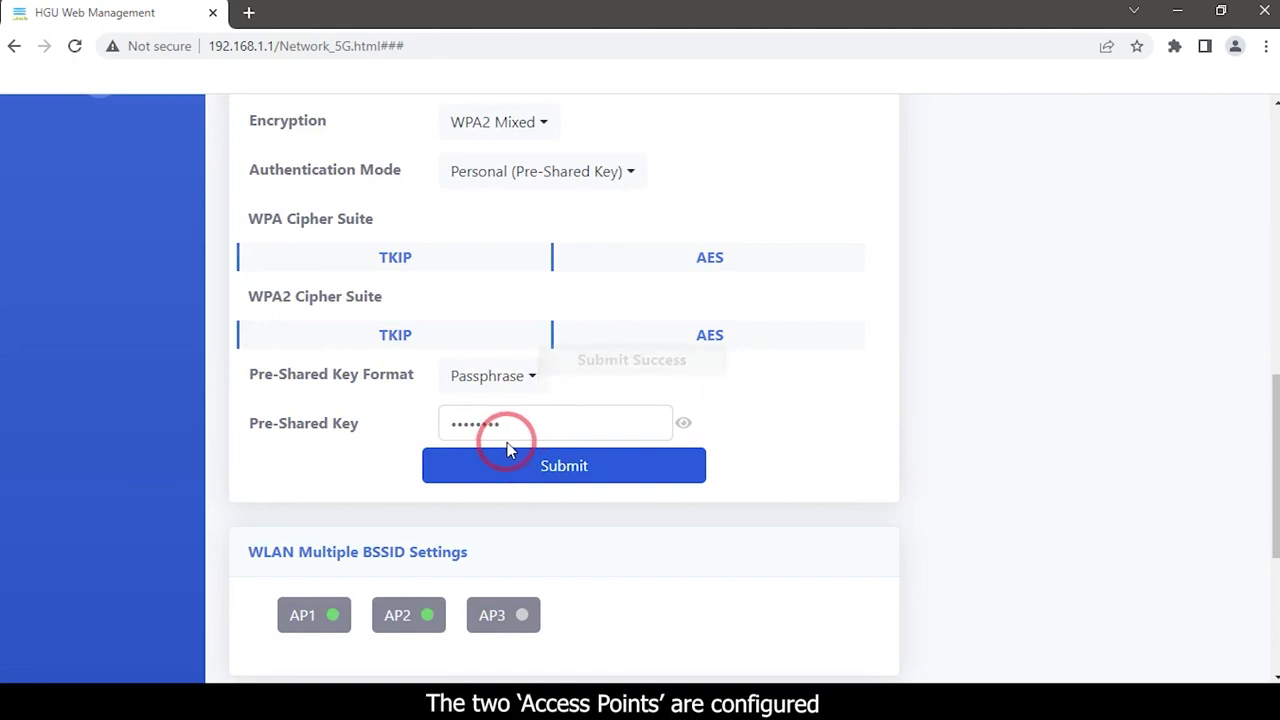
Step: Return to the Device Info status page and log out of the router's web management
{"action": "scroll", "coordinate": [514, 443], "scroll_direction": "up", "scroll_amount": 10}
{"action": "left_click", "coordinate": [42, 186]}
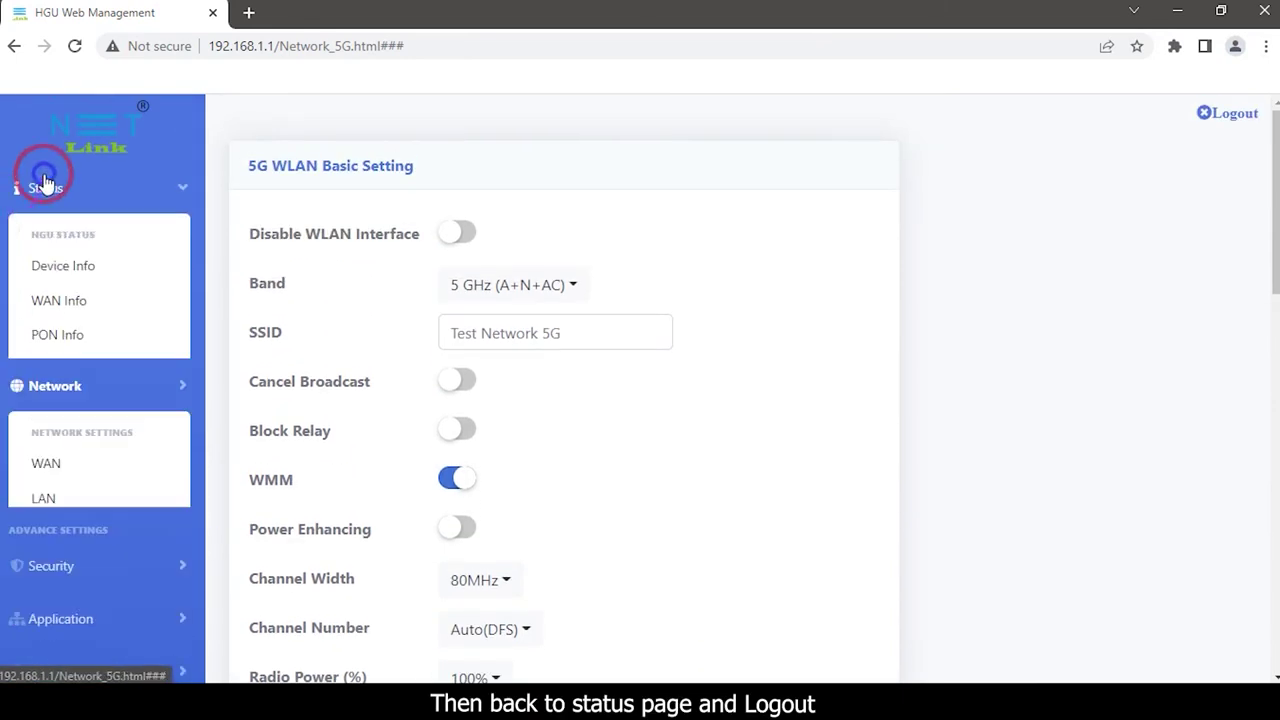
{"action": "left_click", "coordinate": [55, 262]}
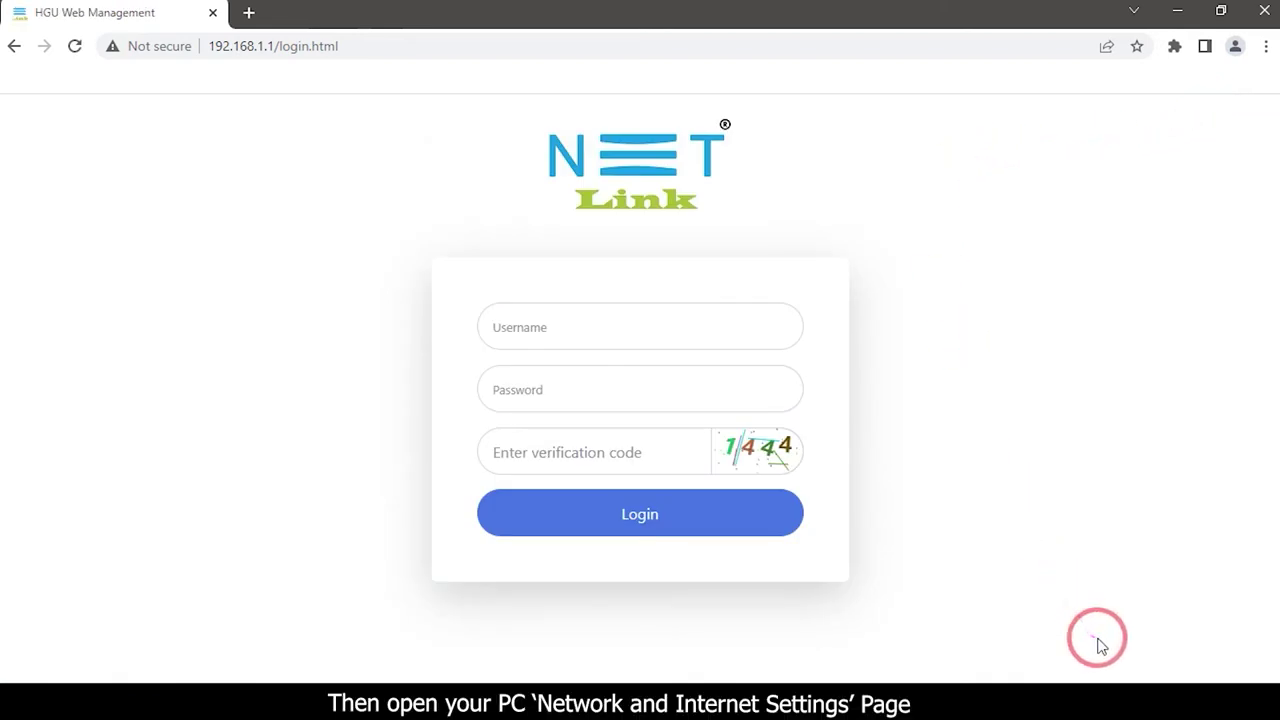
Step: Open the PC's list of available Wi-Fi networks and look for the newly created access points such as VeeCee Vision
{"action": "left_click", "coordinate": [1128, 688]}
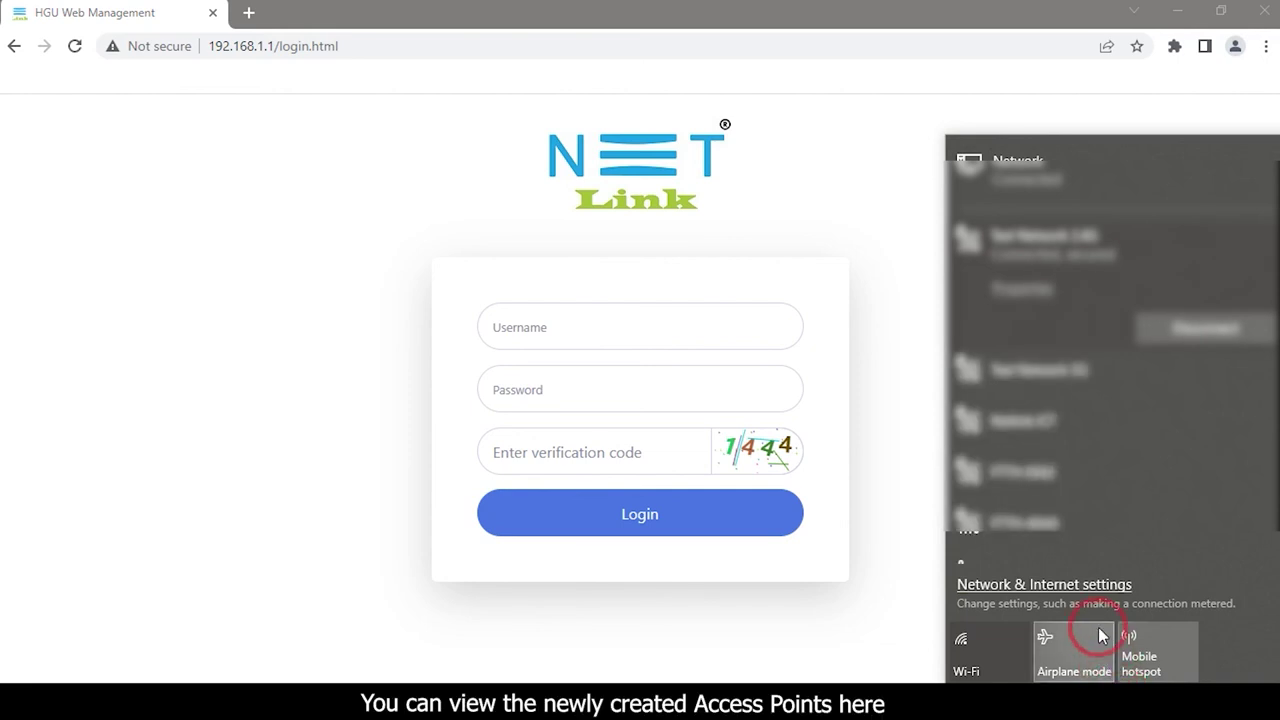
{"action": "scroll", "coordinate": [1062, 416], "scroll_direction": "down", "scroll_amount": 6}
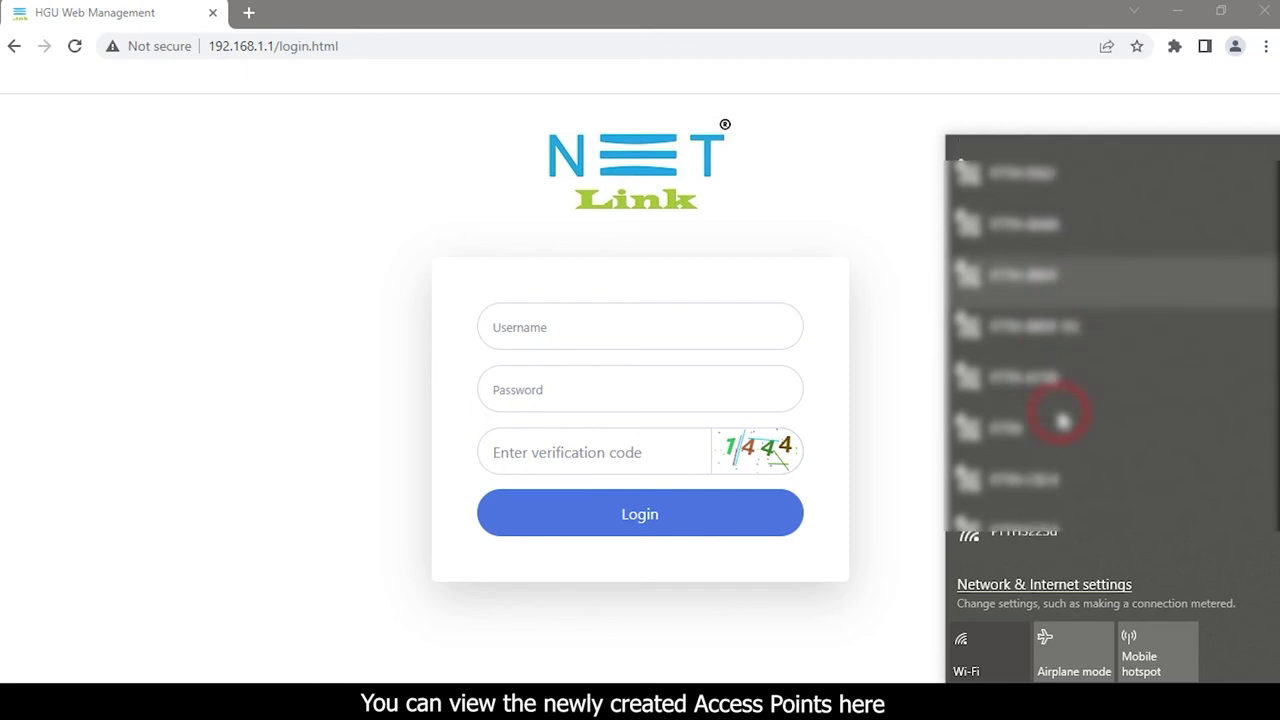
{"action": "scroll", "coordinate": [1036, 431], "scroll_direction": "down", "scroll_amount": 4}
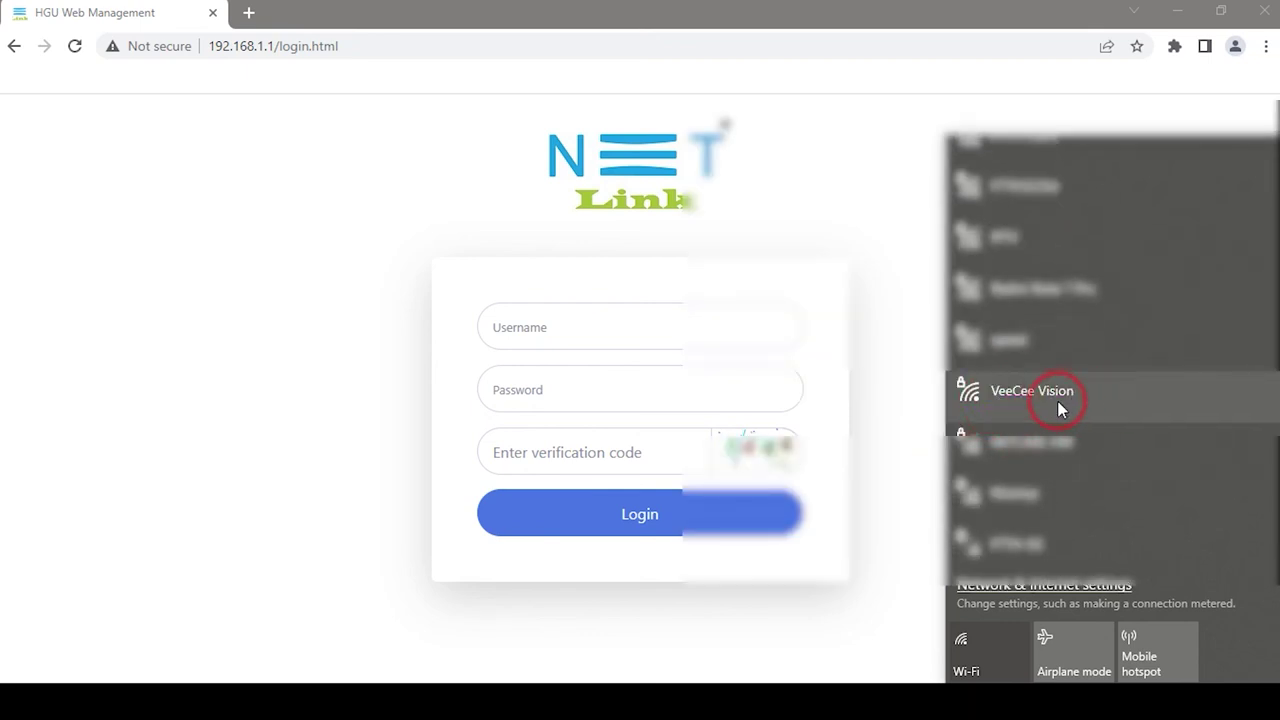
{"action": "left_click", "coordinate": [900, 194]}
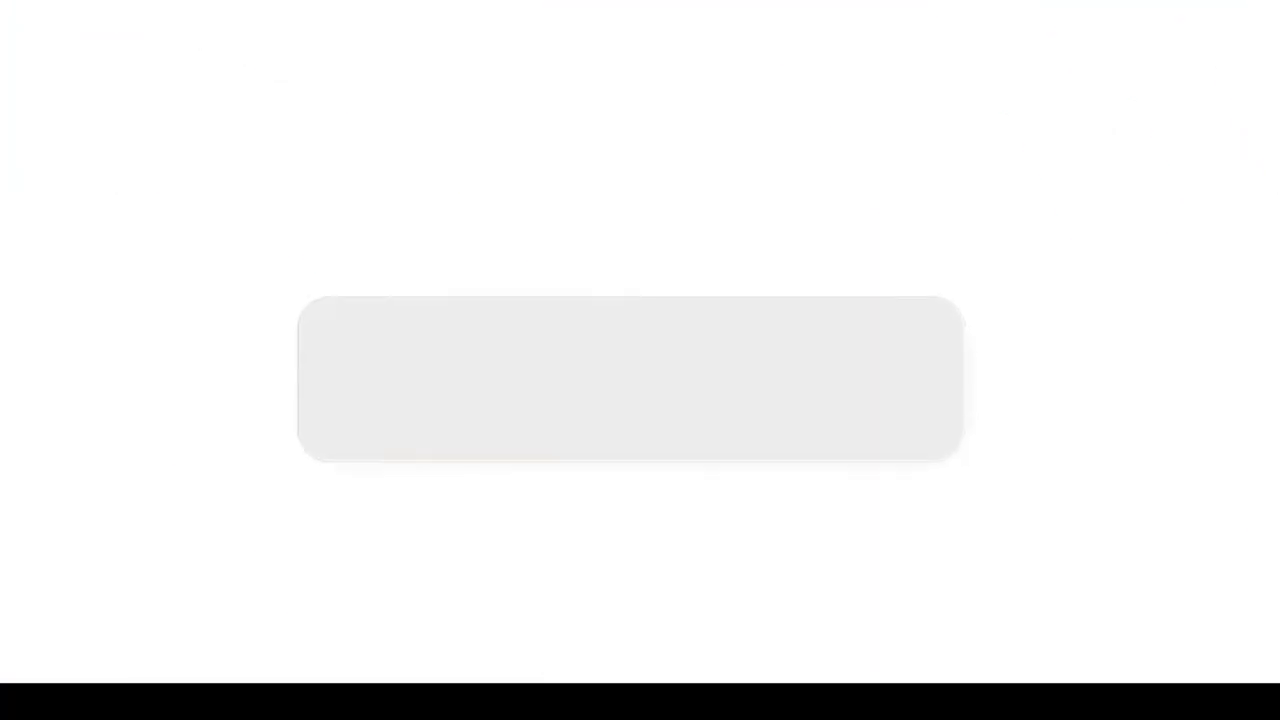